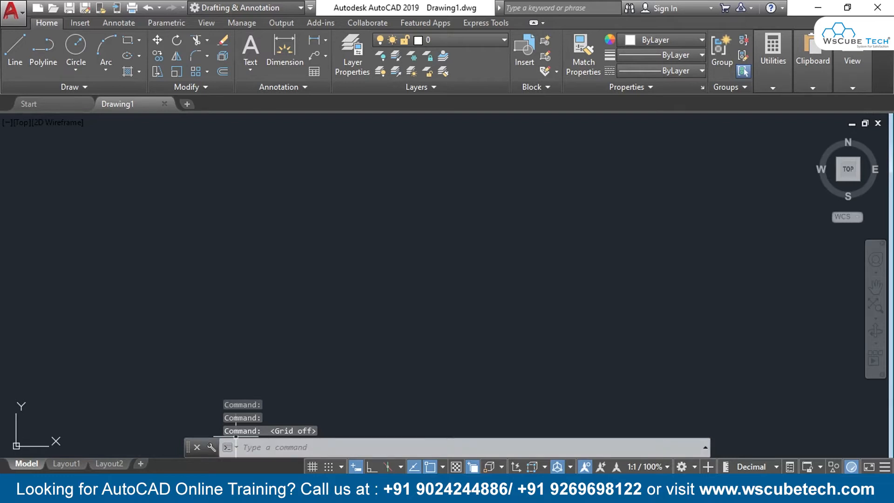
# Configure the drawing units to decimal lengths with 0.0 precision and an insertion scale in centimeters.
pyautogui.click(406, 454)
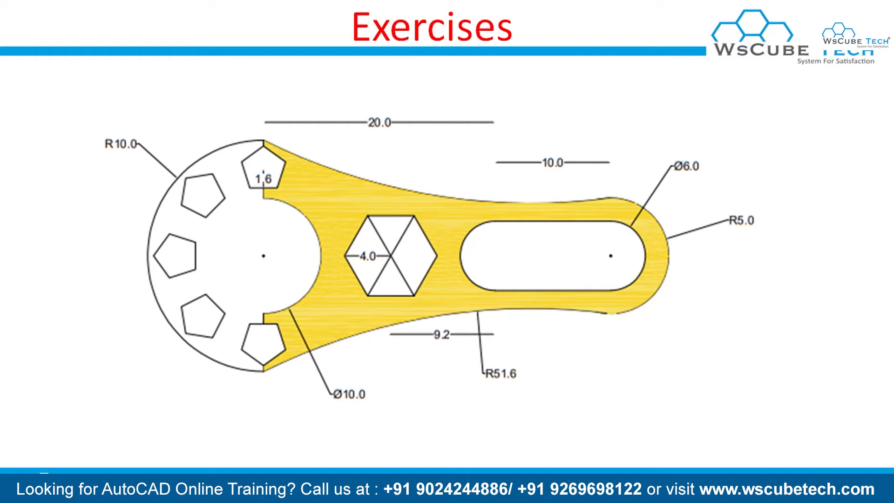
pyautogui.hotkey('alt', 'Tab')
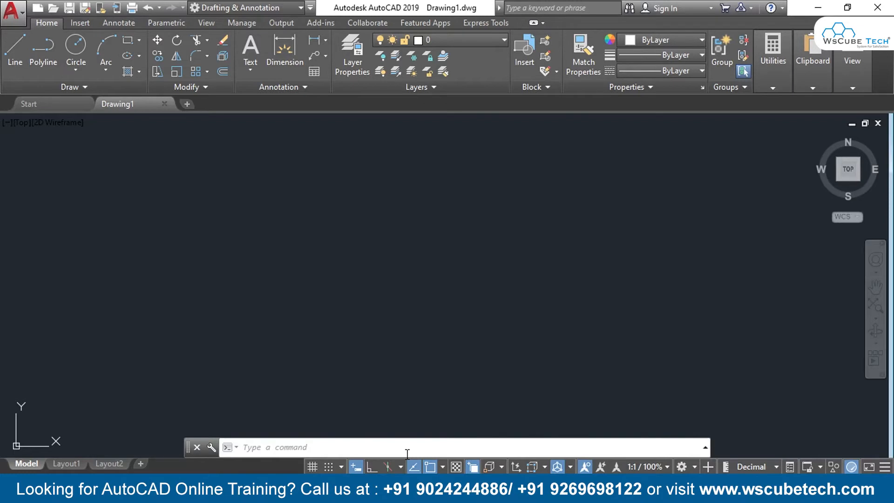
pyautogui.write('un')
pyautogui.press('Return')
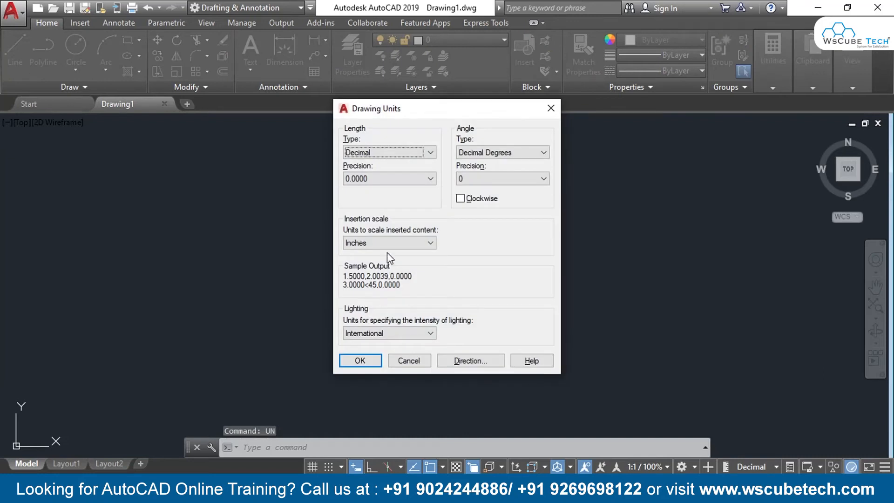
pyautogui.click(430, 153)
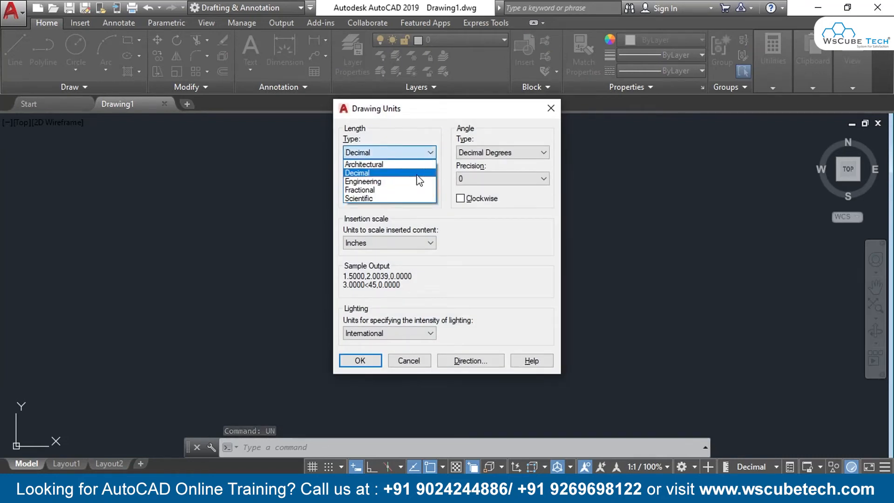
pyautogui.click(421, 172)
pyautogui.click(422, 180)
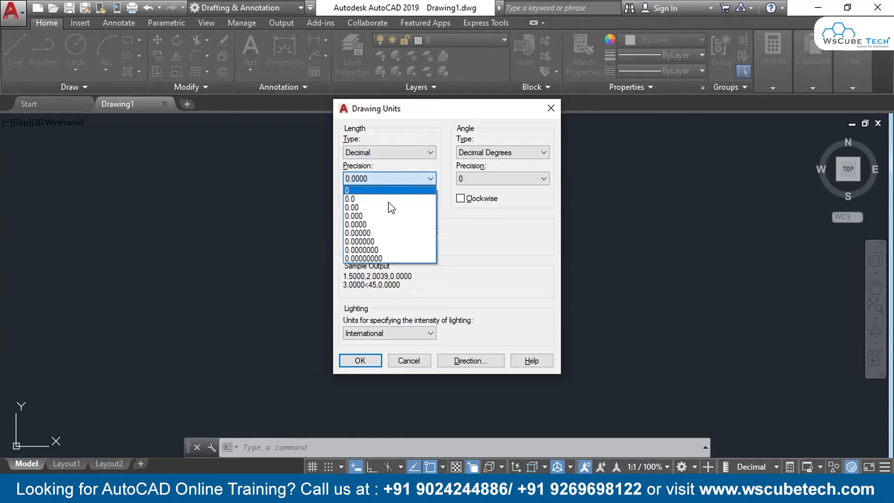
pyautogui.click(365, 199)
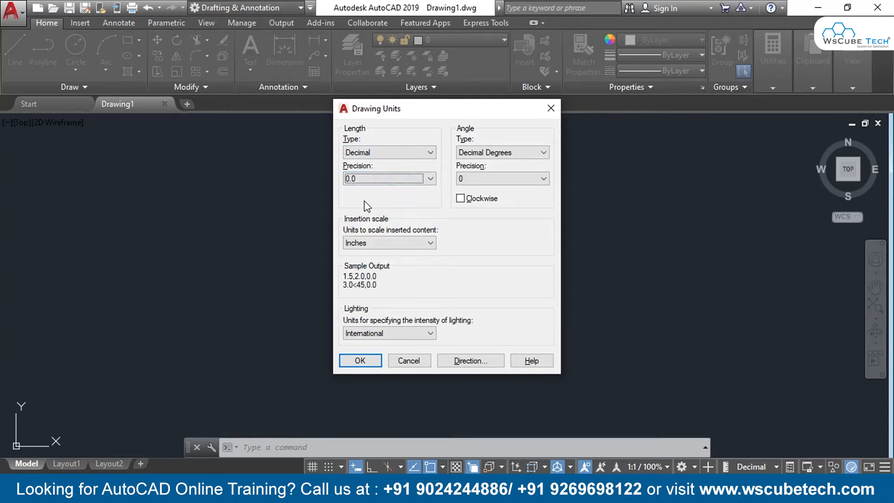
pyautogui.click(417, 245)
pyautogui.click(384, 305)
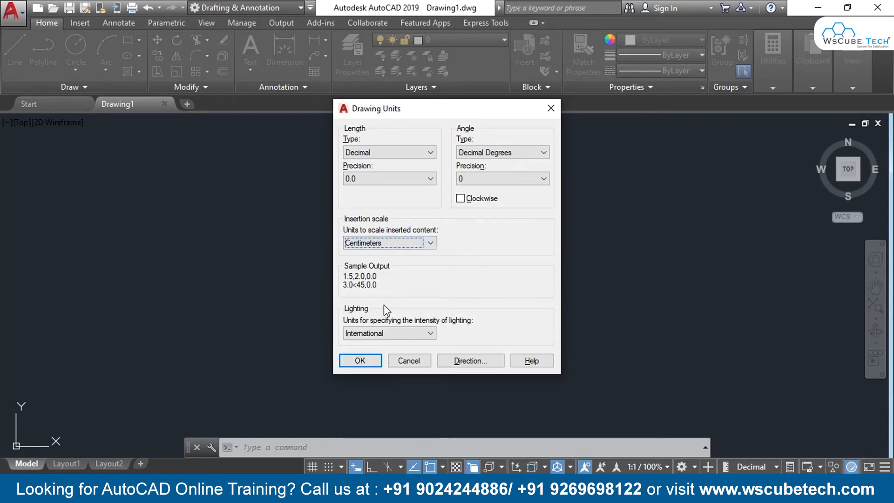
pyautogui.click(364, 361)
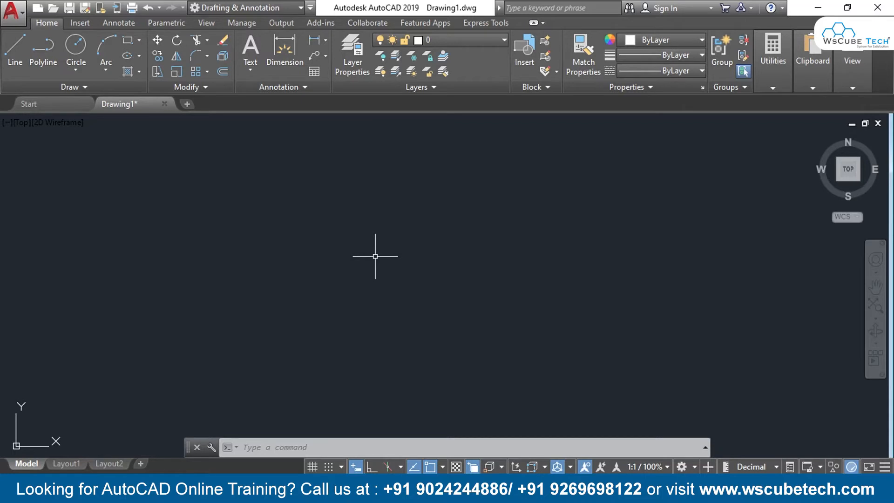
# Modify the Standard dimension style, setting its text height to 0.68.
pyautogui.write('d')
pyautogui.press('Return')
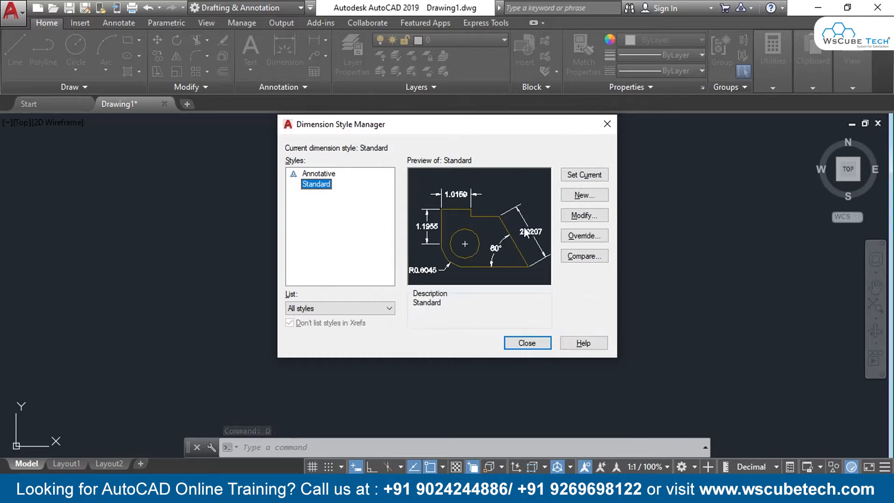
pyautogui.click(577, 216)
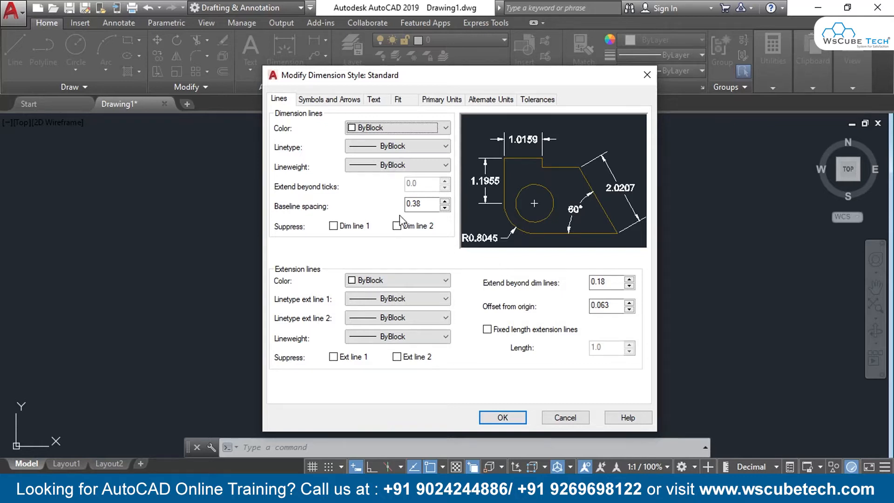
pyautogui.click(368, 102)
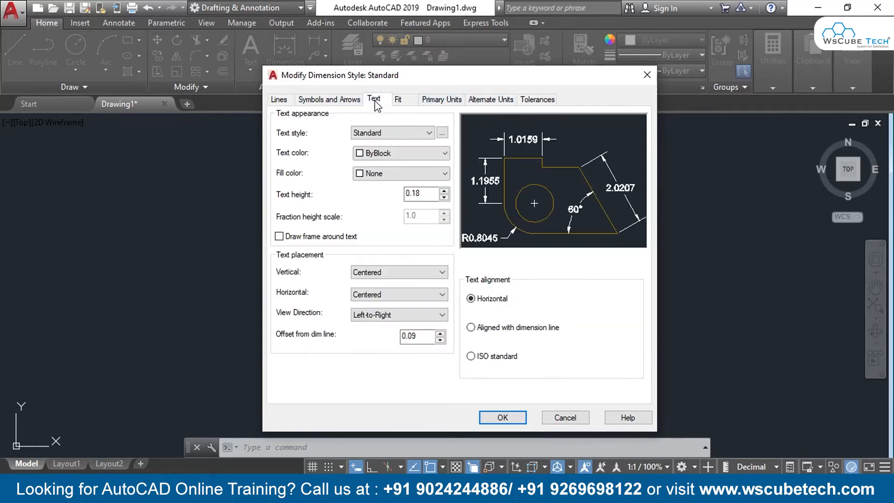
pyautogui.click(444, 190)
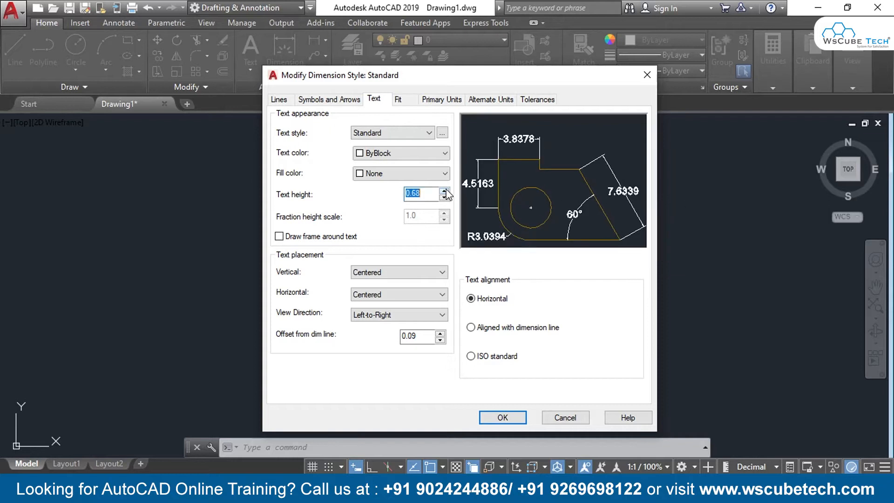
pyautogui.click(444, 197)
pyautogui.click(444, 198)
# Suppress both extension lines, Ext line 1 and Ext line 2, in the Standard dimension style.
pyautogui.click(281, 99)
pyautogui.click(333, 357)
pyautogui.click(397, 357)
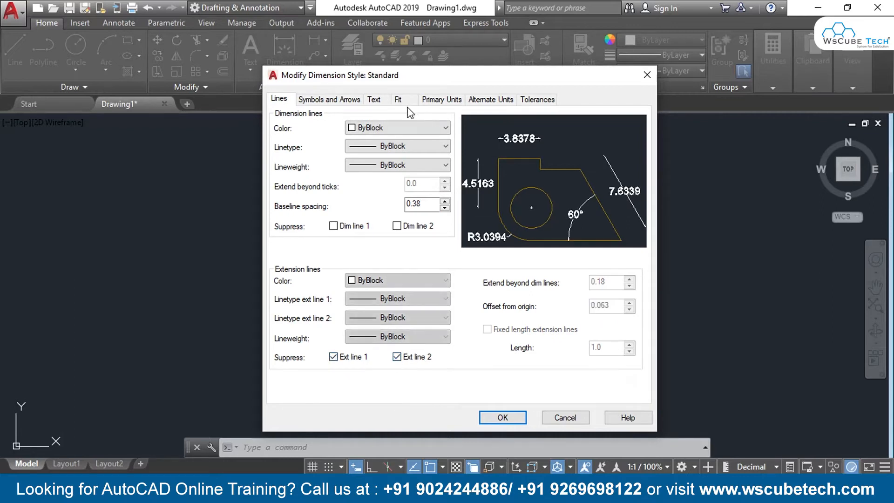
# Set the dimension style's primary units to Decimal format with 0.0 precision, leaving the prefix and suffix empty.
pyautogui.click(458, 99)
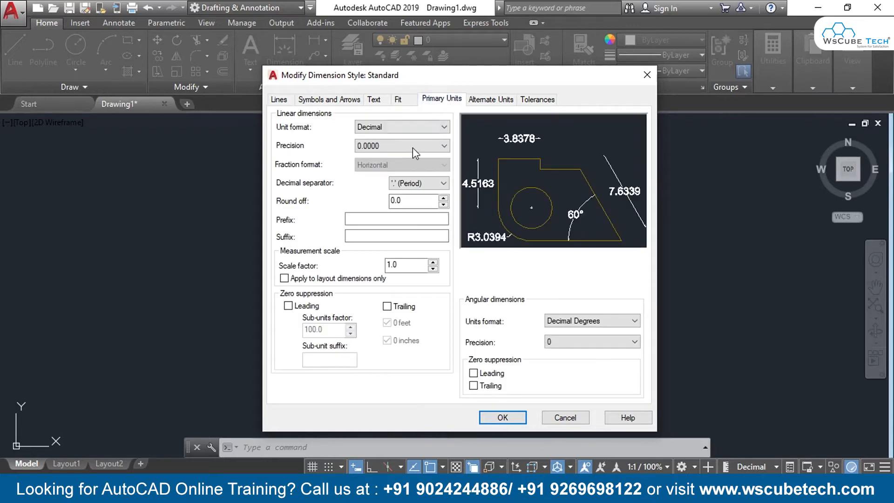
pyautogui.click(438, 128)
pyautogui.click(437, 128)
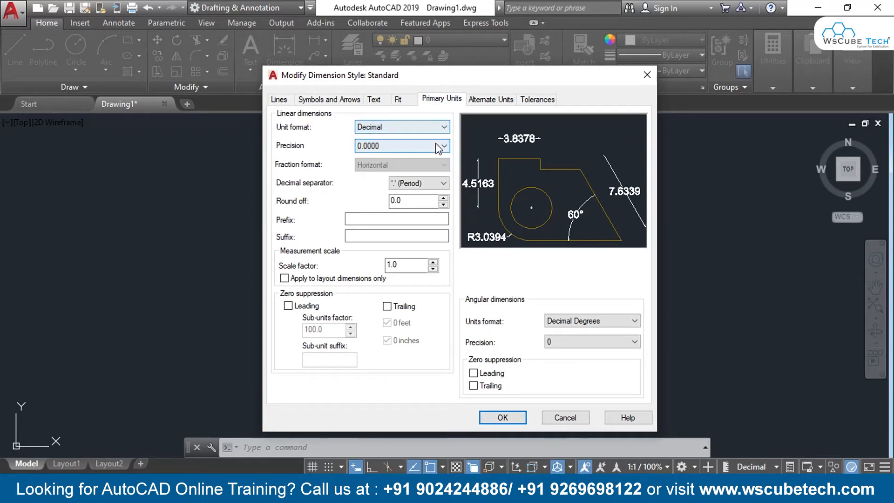
pyautogui.click(439, 146)
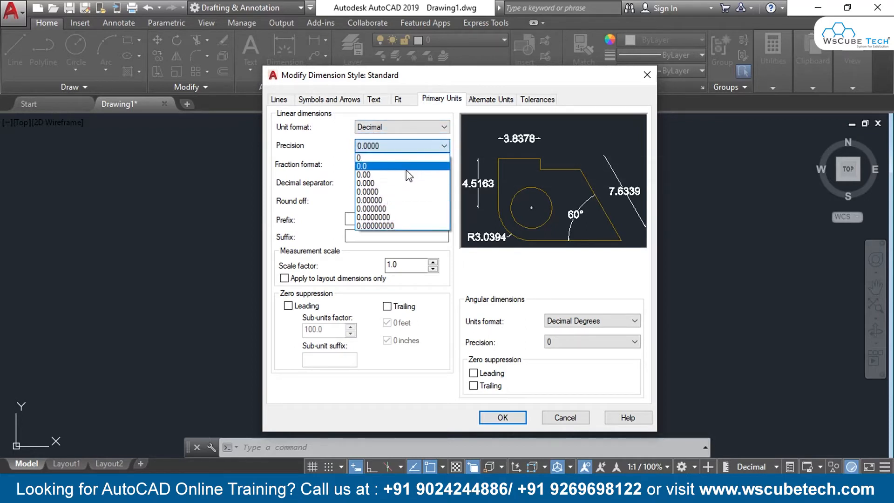
pyautogui.click(406, 168)
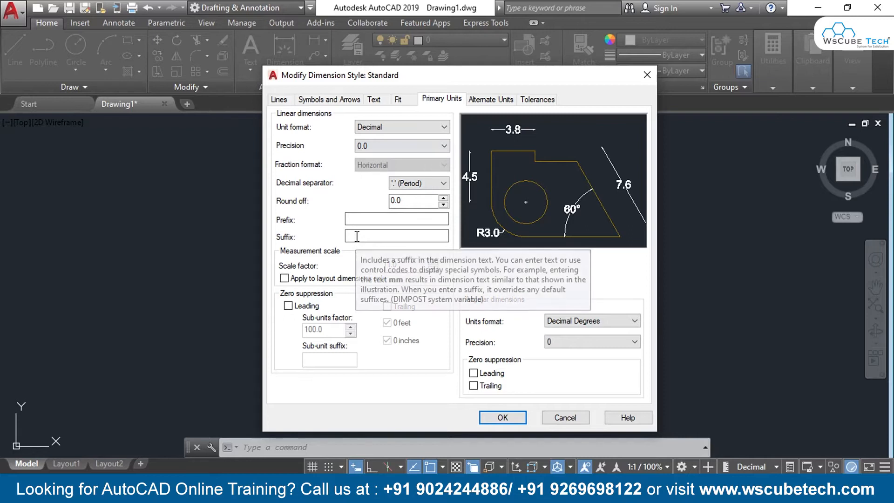
pyautogui.click(361, 220)
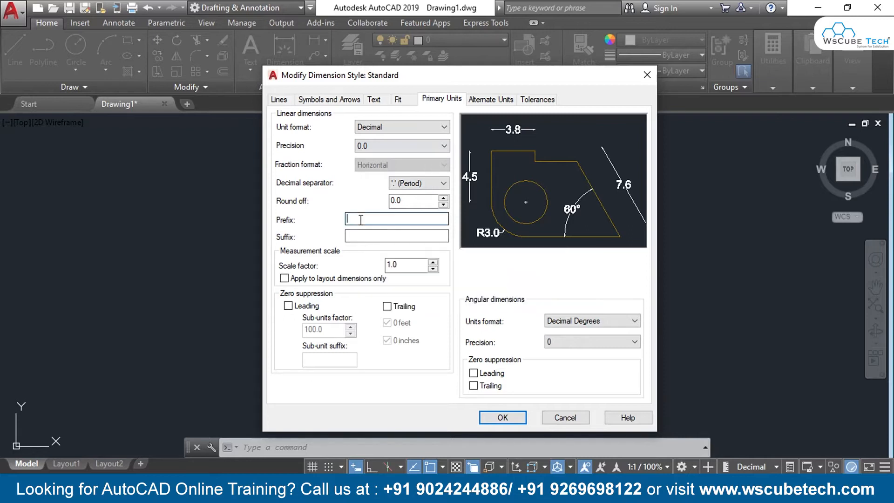
pyautogui.click(358, 236)
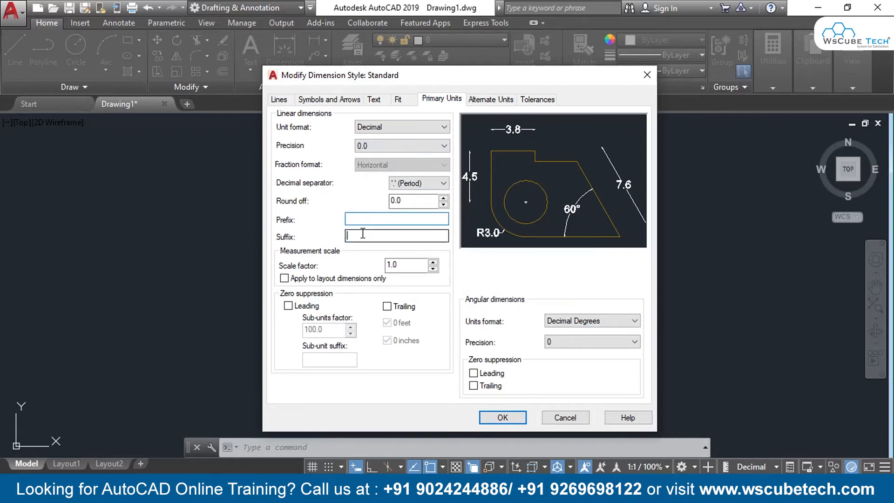
# Increase the dimension style's baseline spacing, save the modifications and make the Standard style current.
pyautogui.click(335, 99)
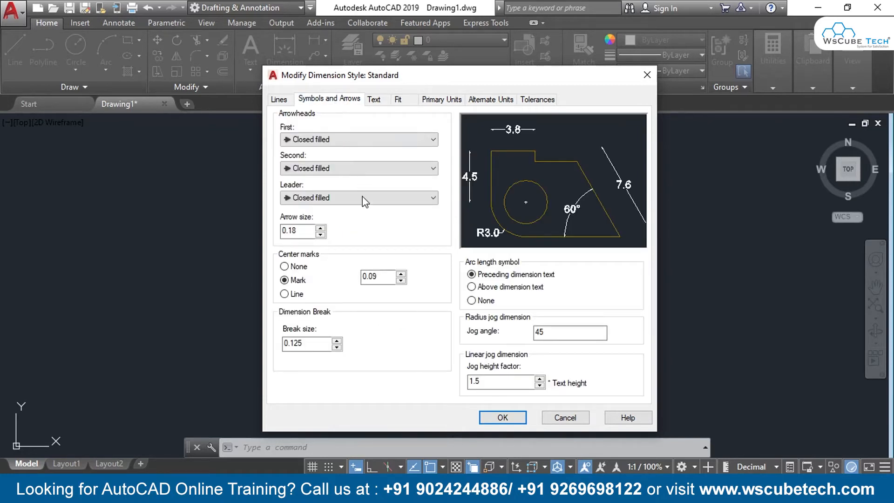
pyautogui.click(279, 100)
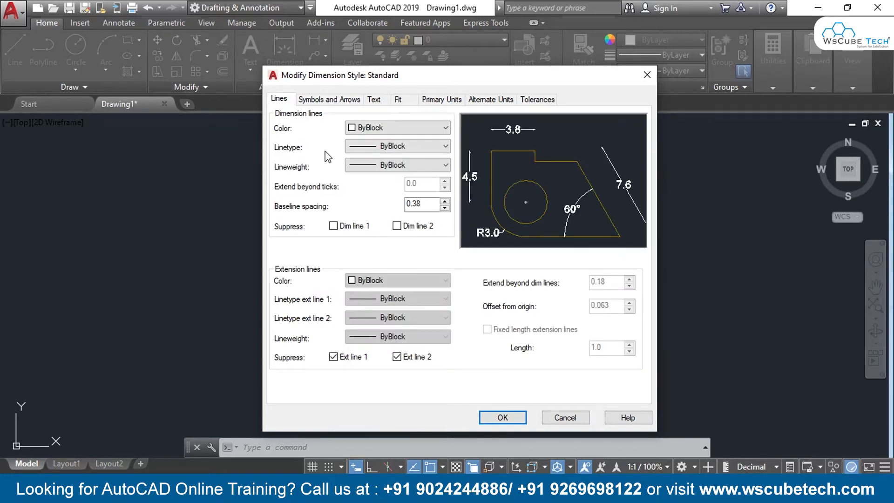
pyautogui.click(445, 201)
pyautogui.click(445, 202)
pyautogui.click(501, 416)
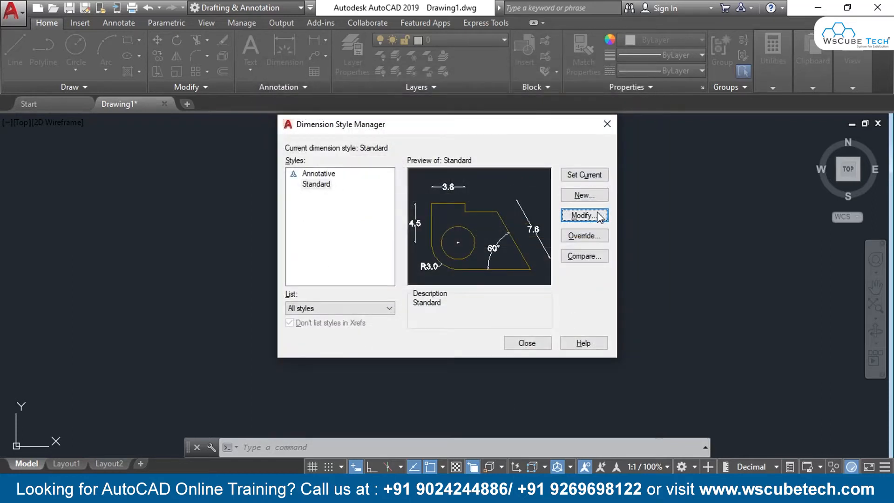
pyautogui.click(578, 176)
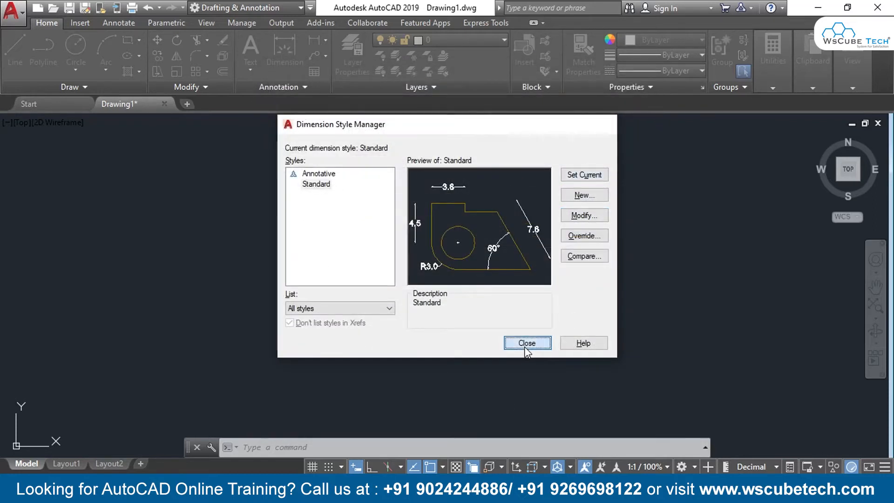
pyautogui.click(524, 346)
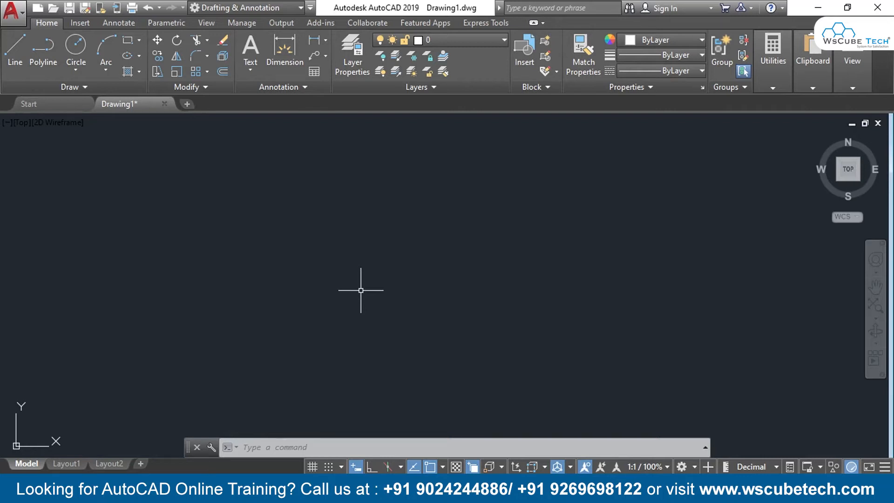
# Attach the desktop image Capture1.PNG to the drawing, picking its insertion point and scale in the model space.
pyautogui.click(460, 462)
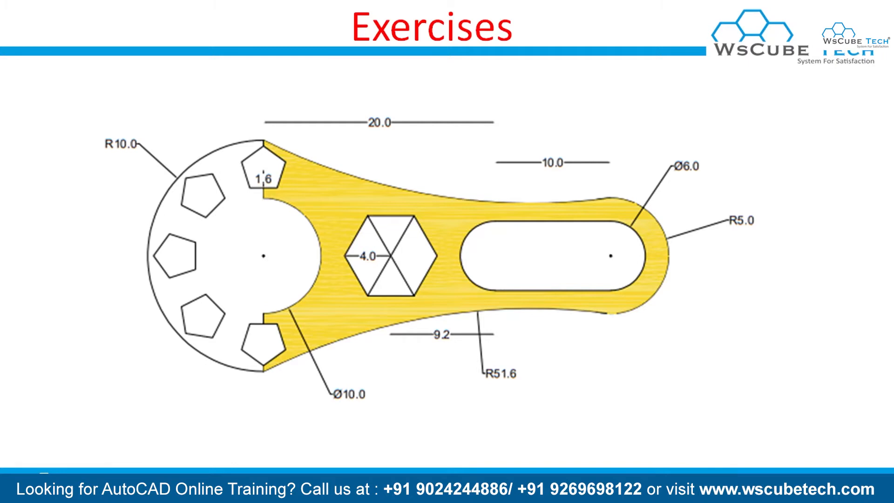
pyautogui.hotkey('alt', 'Tab')
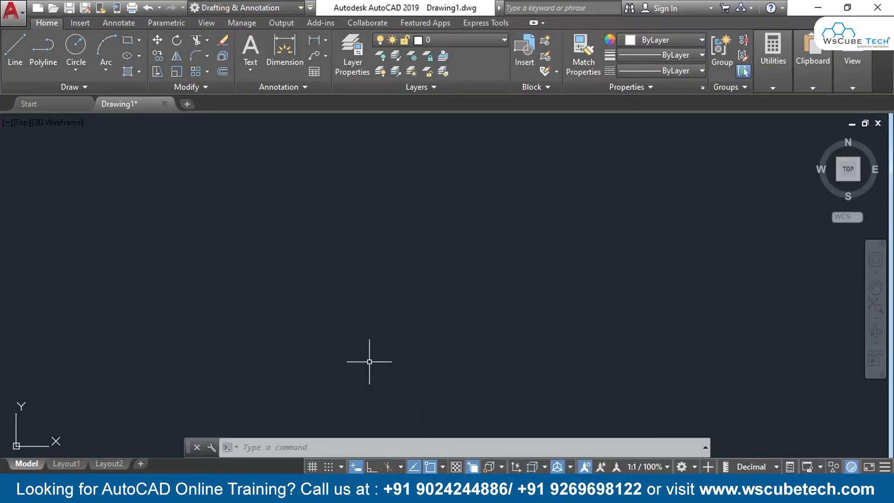
pyautogui.write('IAT')
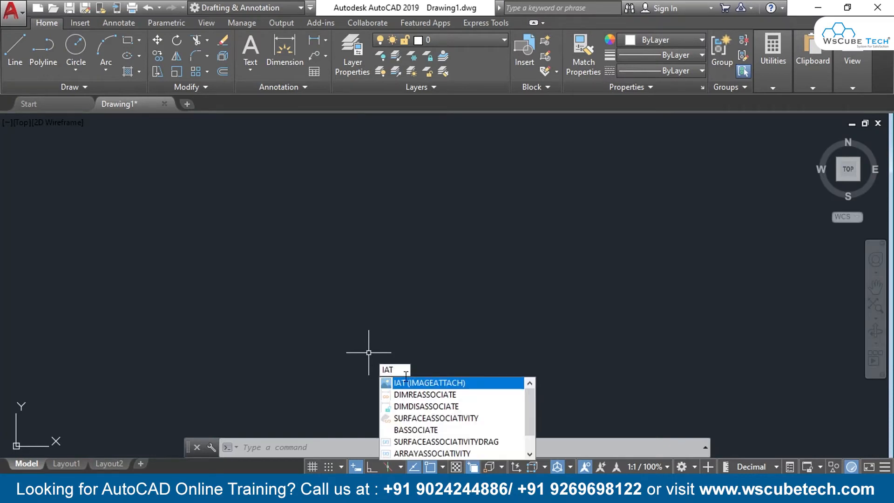
pyautogui.click(431, 382)
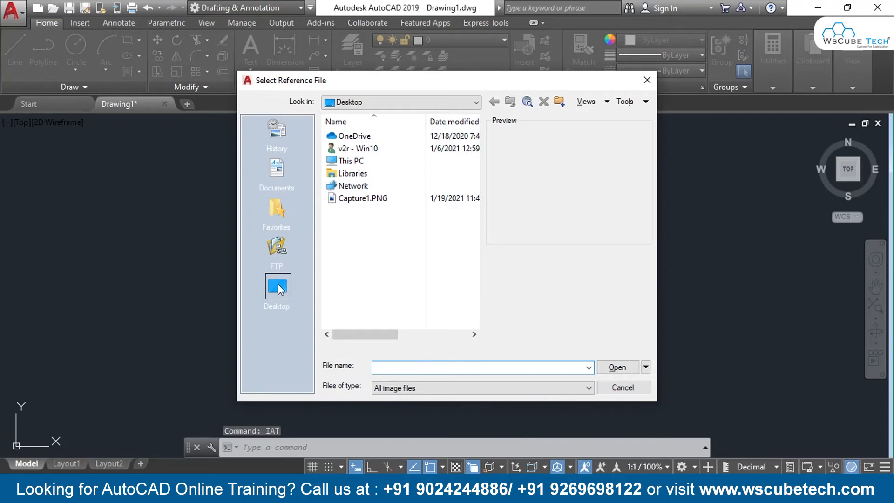
pyautogui.click(333, 200)
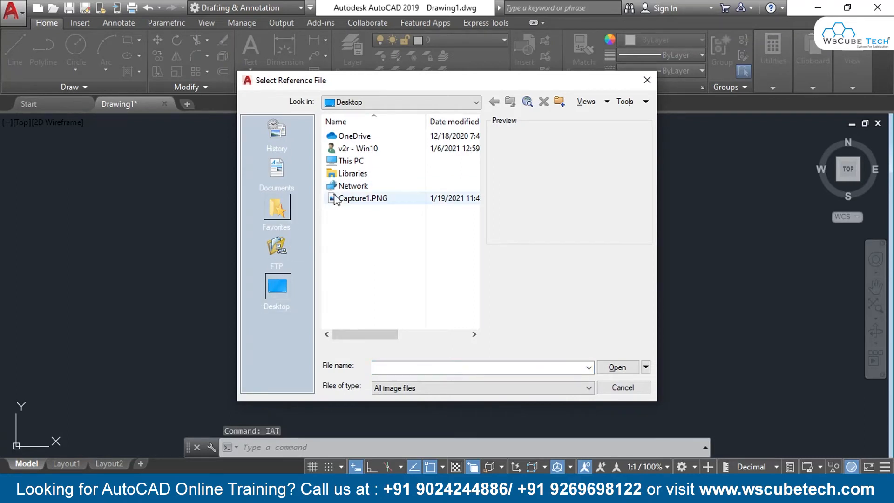
pyautogui.click(614, 368)
pyautogui.click(459, 341)
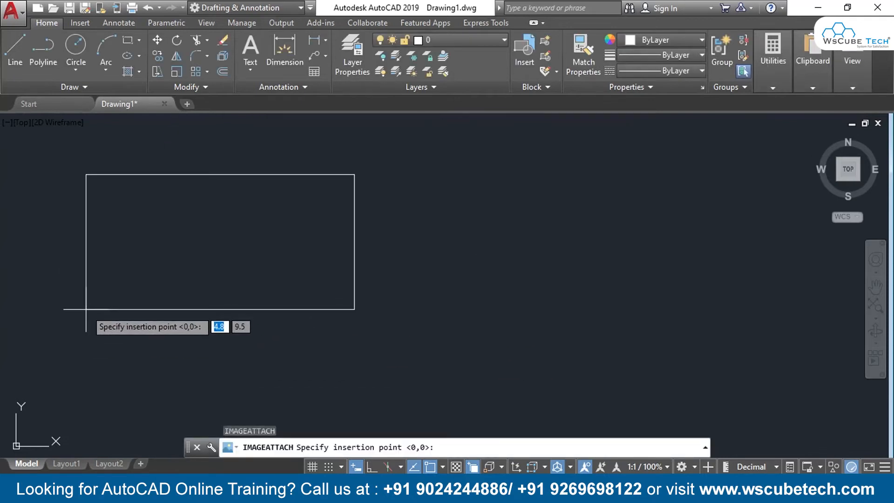
pyautogui.click(111, 296)
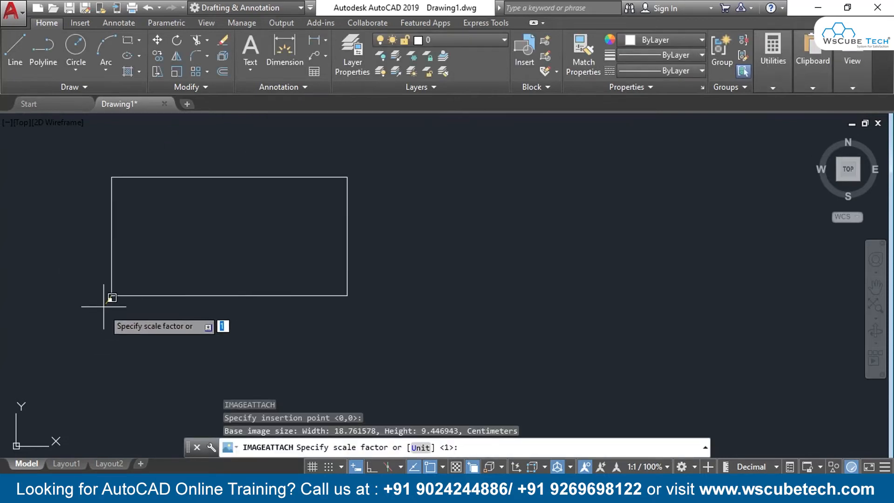
pyautogui.click(136, 286)
# Examine the shapes and dimensions of the exercise part in the attached reference image.
pyautogui.moveTo(247, 224); pyautogui.dragTo(184, 299, button='middle')
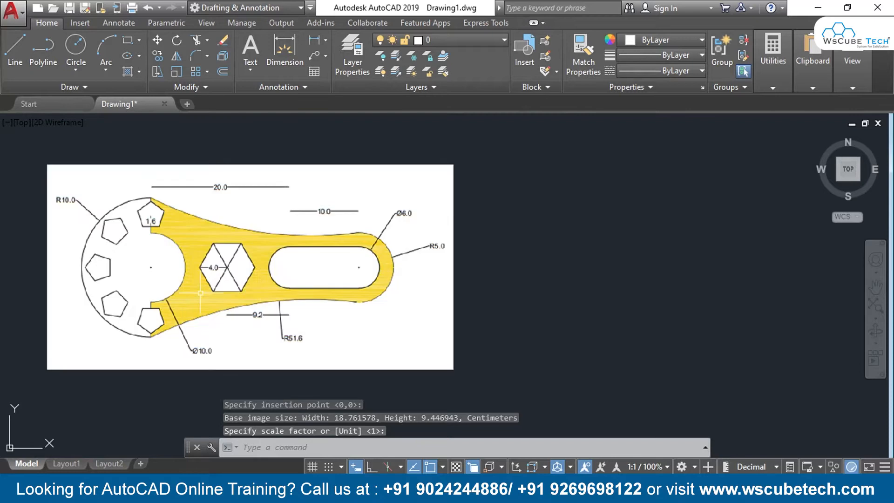
pyautogui.moveTo(648, 287)
pyautogui.mouseDown(button='middle')
pyautogui.moveTo(393, 289)
pyautogui.moveTo(636, 270)
pyautogui.moveTo(580, 272)
pyautogui.mouseUp(button='middle')
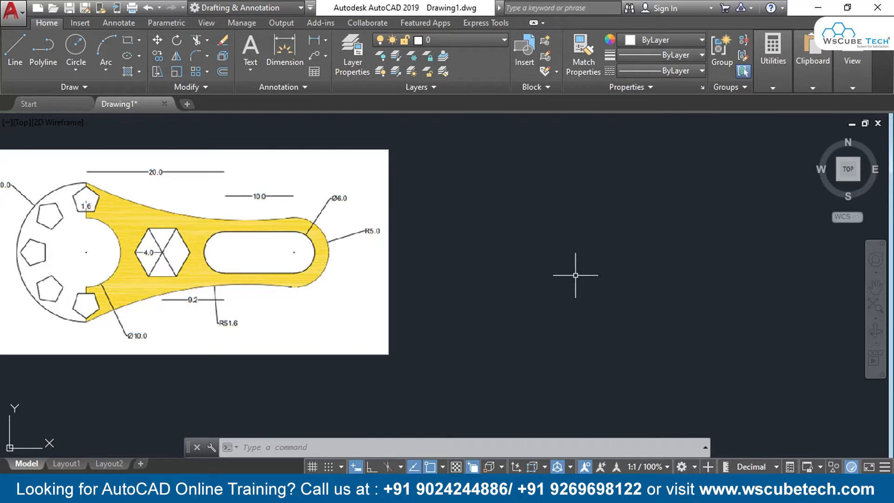
pyautogui.moveTo(94, 214); pyautogui.dragTo(150, 211, button='middle')
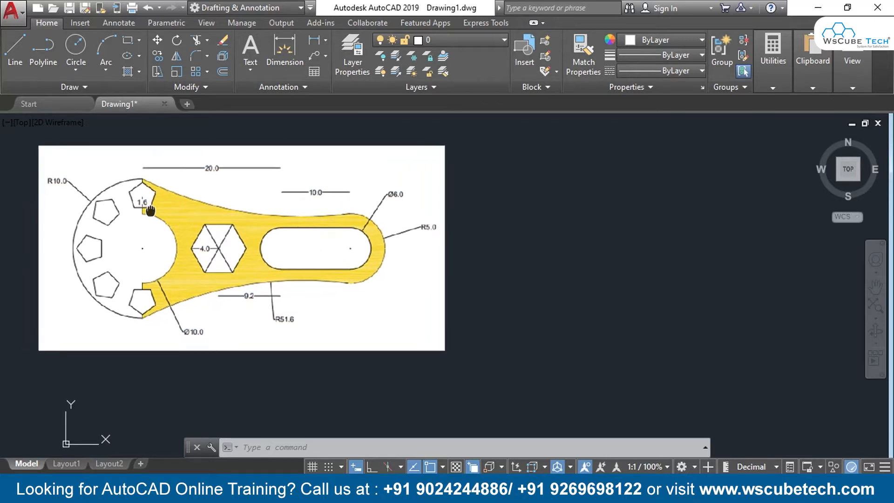
pyautogui.scroll(4, 150, 211)
pyautogui.scroll(-2, 210, 236)
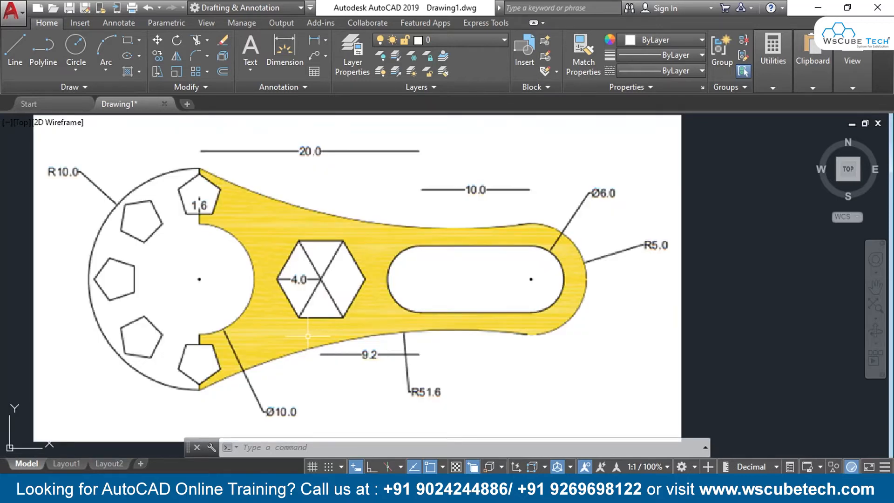
# Review the part's radius, diameter and length dimensions on the reference image, leaving empty drawing space beside it.
pyautogui.scroll(-2, 308, 336)
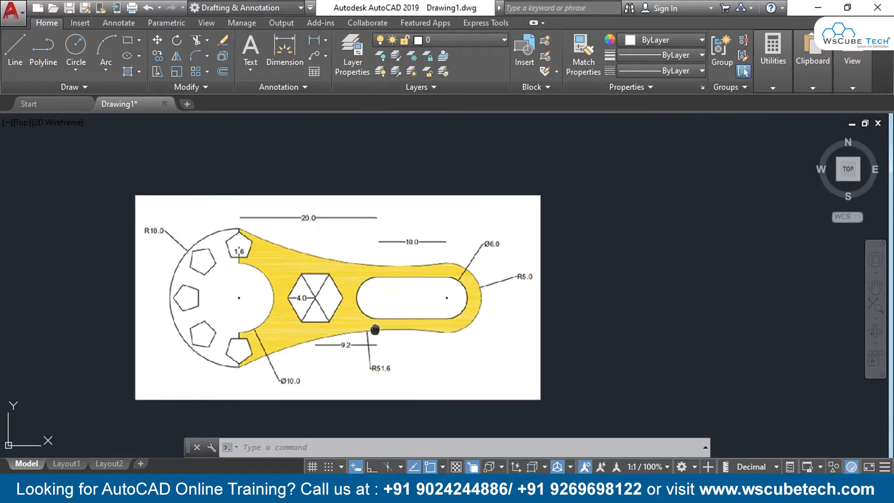
pyautogui.moveTo(371, 325)
pyautogui.mouseDown(button='middle')
pyautogui.moveTo(190, 302)
pyautogui.moveTo(299, 309)
pyautogui.mouseUp(button='middle')
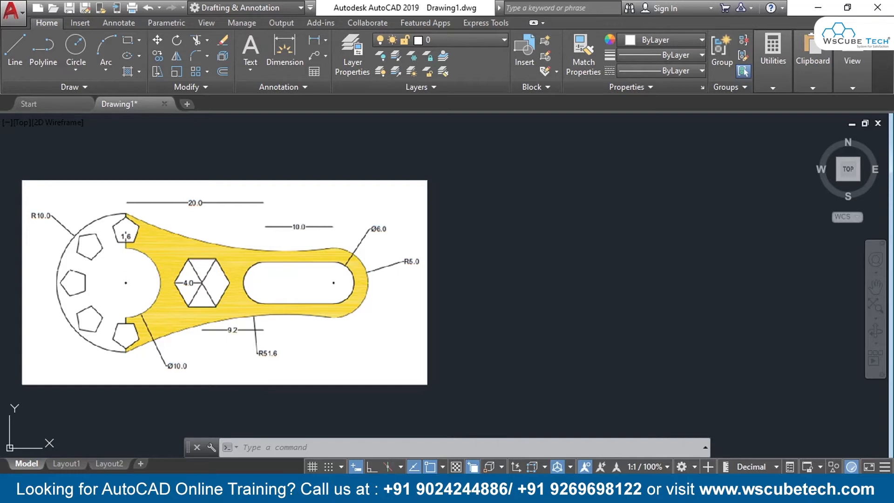
pyautogui.scroll(1, 85, 320)
pyautogui.moveTo(85, 313); pyautogui.dragTo(210, 343, button='middle')
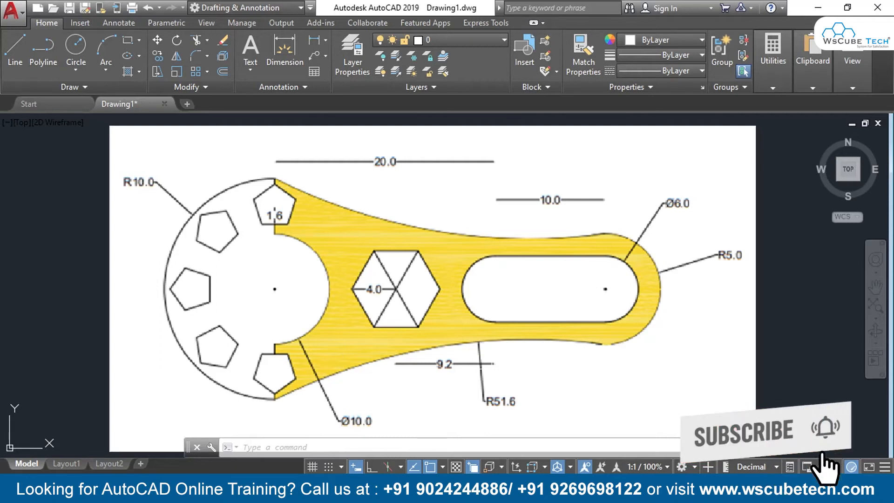
pyautogui.scroll(-2, 492, 369)
pyautogui.scroll(1, 493, 372)
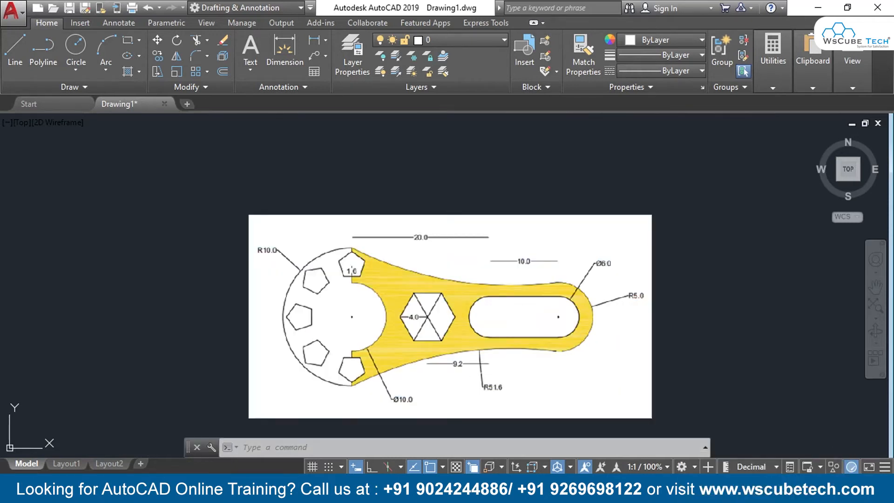
pyautogui.scroll(2, 538, 359)
pyautogui.moveTo(538, 359)
pyautogui.mouseDown(button='middle')
pyautogui.moveTo(365, 340)
pyautogui.moveTo(219, 345)
pyautogui.mouseUp(button='middle')
pyautogui.scroll(-1, 230, 311)
pyautogui.moveTo(183, 293); pyautogui.dragTo(226, 292, button='middle')
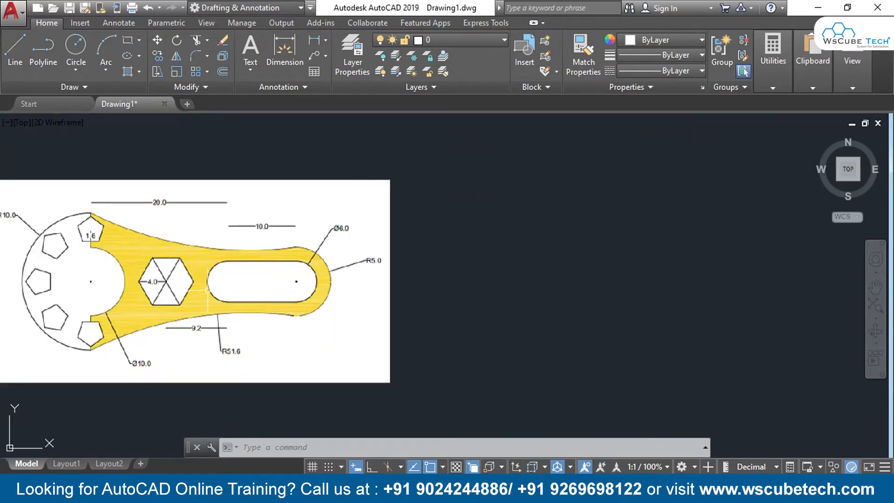
# Draw a circle of radius 10 in the empty space beside the reference image.
pyautogui.click(78, 46)
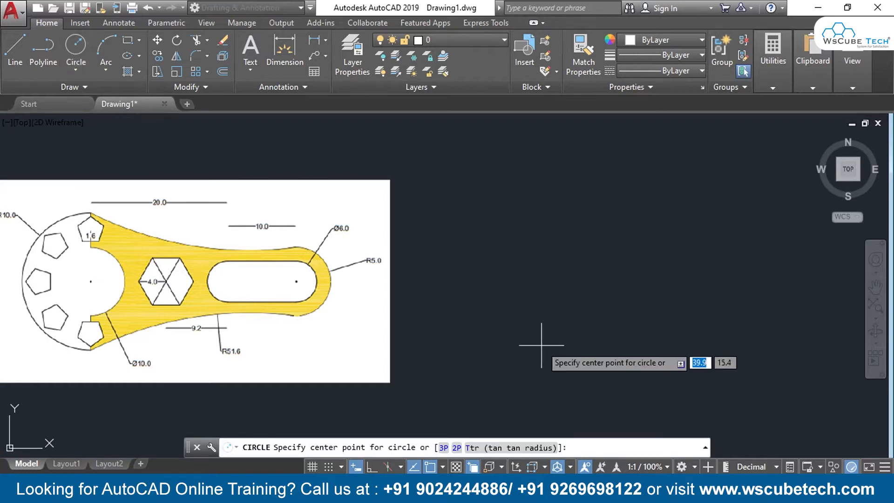
pyautogui.click(595, 270)
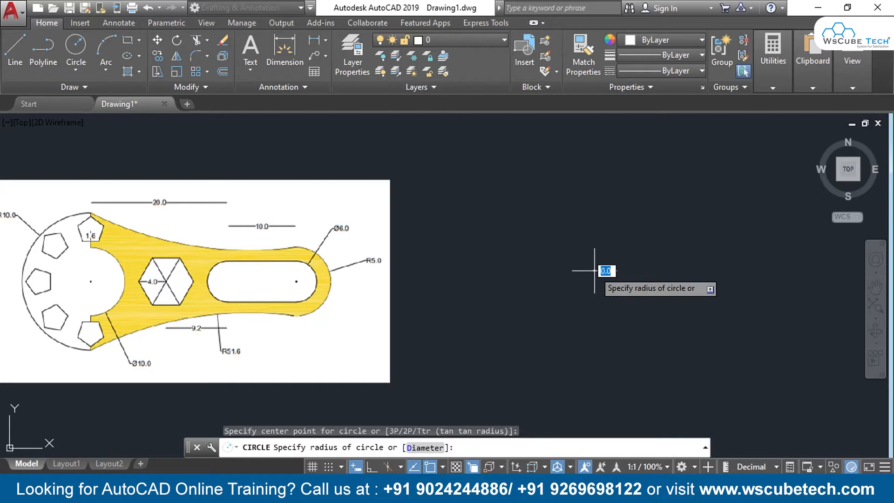
pyautogui.write('10')
pyautogui.press('Return')
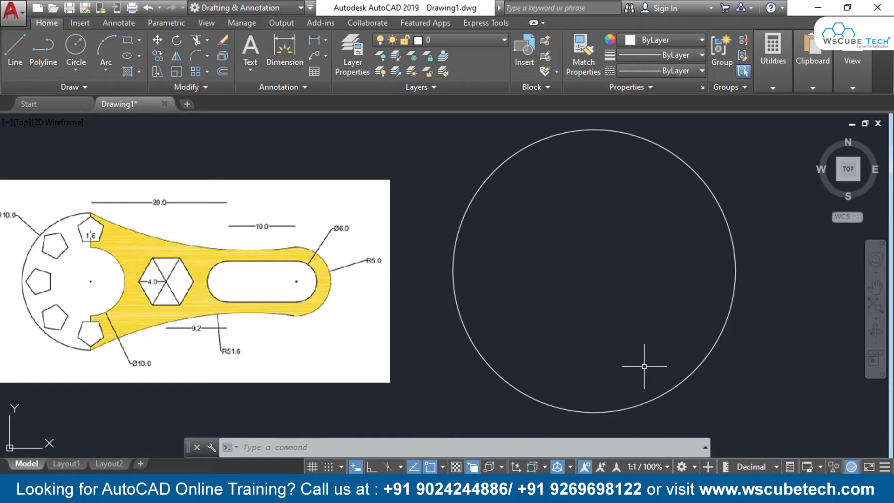
# Draw a circle of diameter 10 concentric with the radius 10 circle.
pyautogui.write('c')
pyautogui.press('Return')
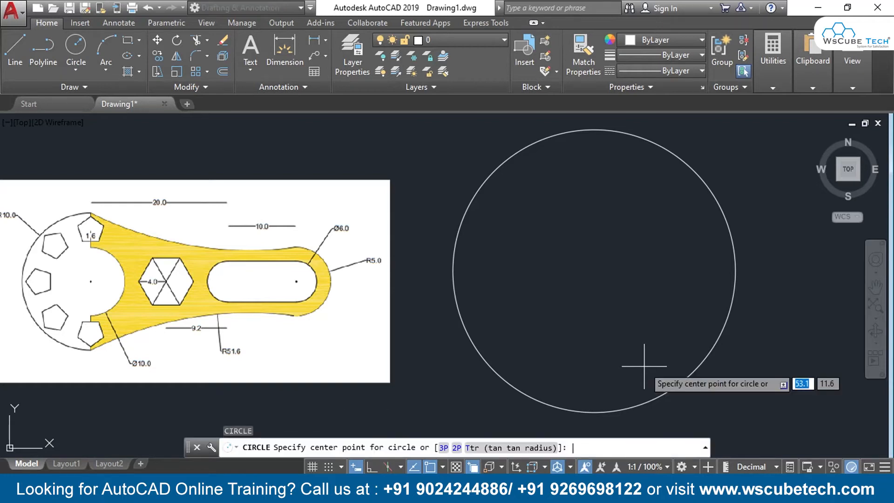
pyautogui.click(595, 270)
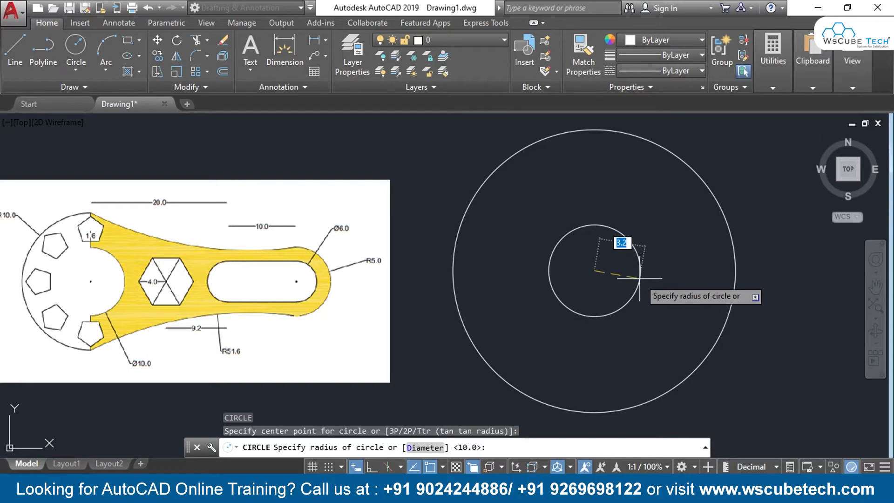
pyautogui.write('d')
pyautogui.press('Return')
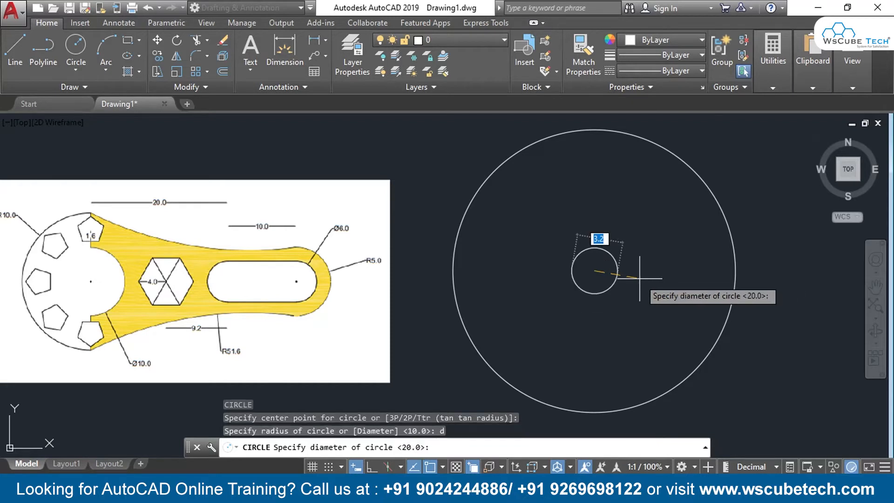
pyautogui.write('10')
pyautogui.press('Return')
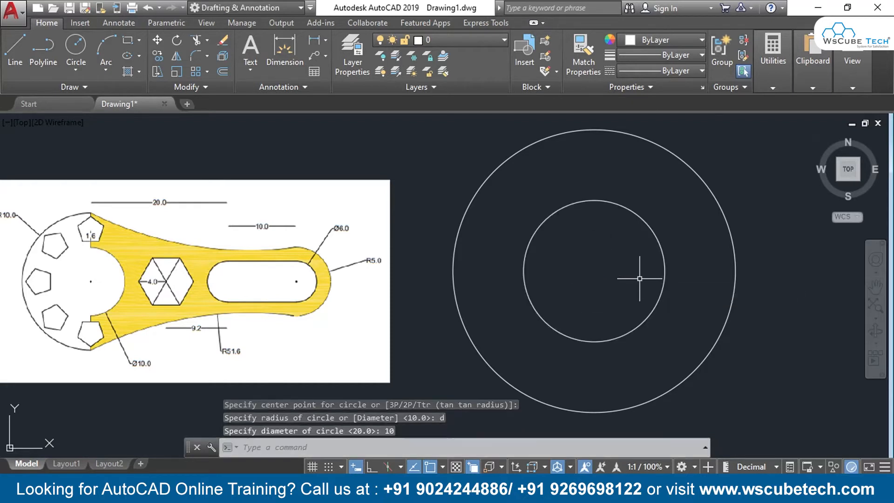
# Add a center mark to the inner circle.
pyautogui.click(325, 40)
pyautogui.click(261, 132)
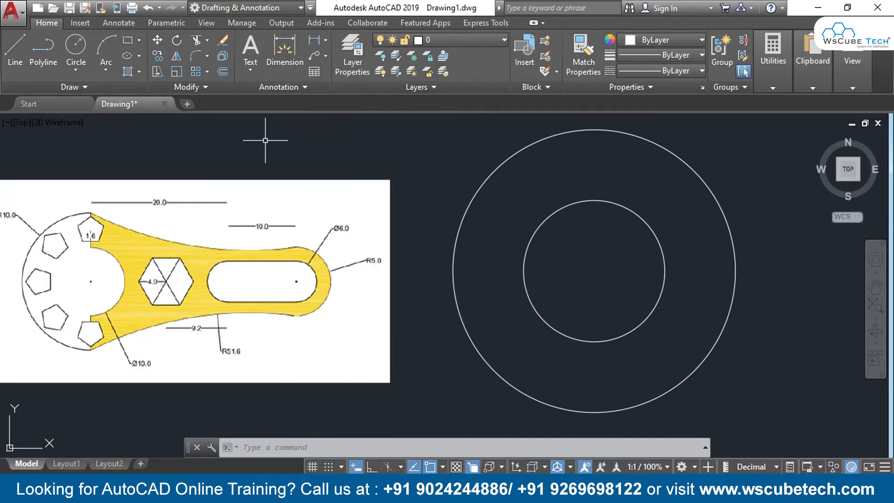
pyautogui.click(123, 23)
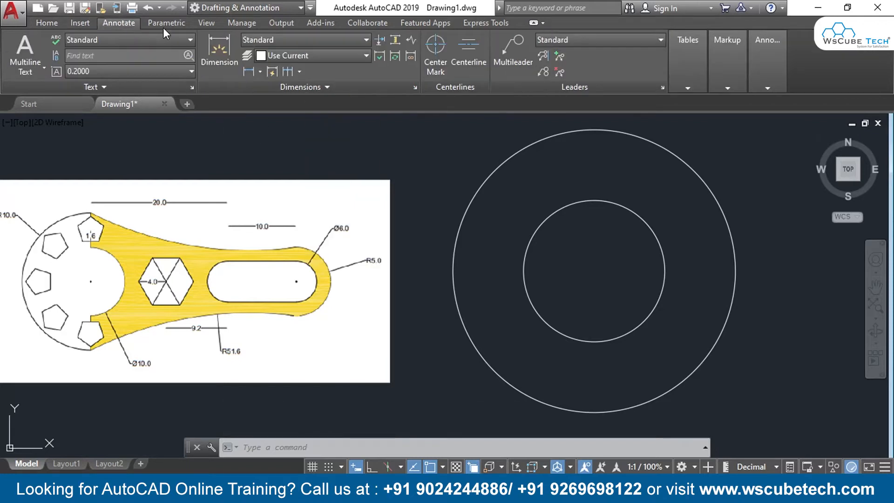
pyautogui.click(435, 51)
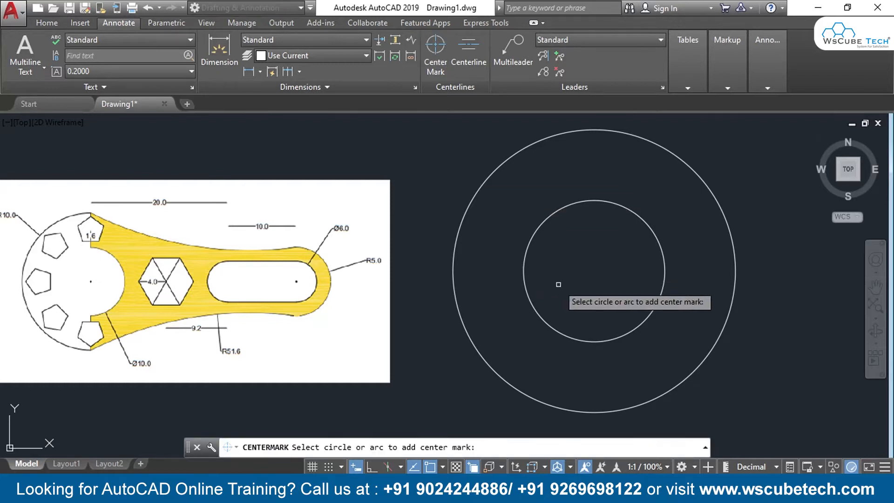
pyautogui.click(663, 279)
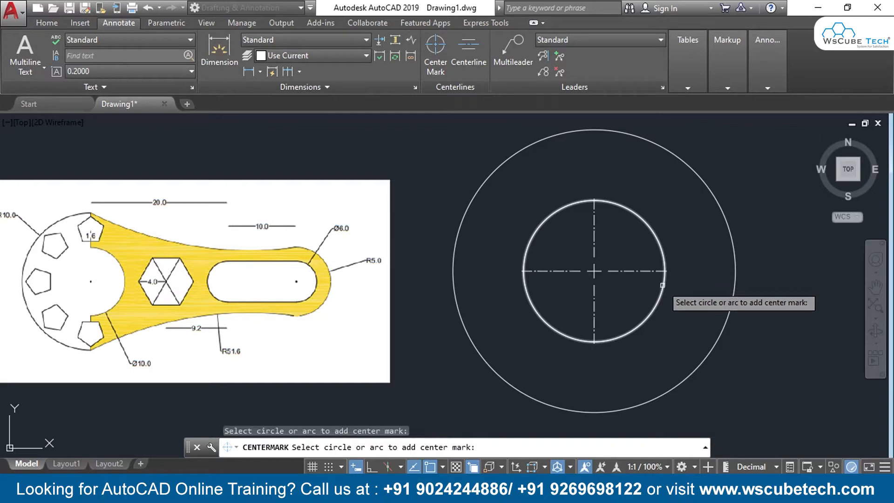
pyautogui.click(592, 282)
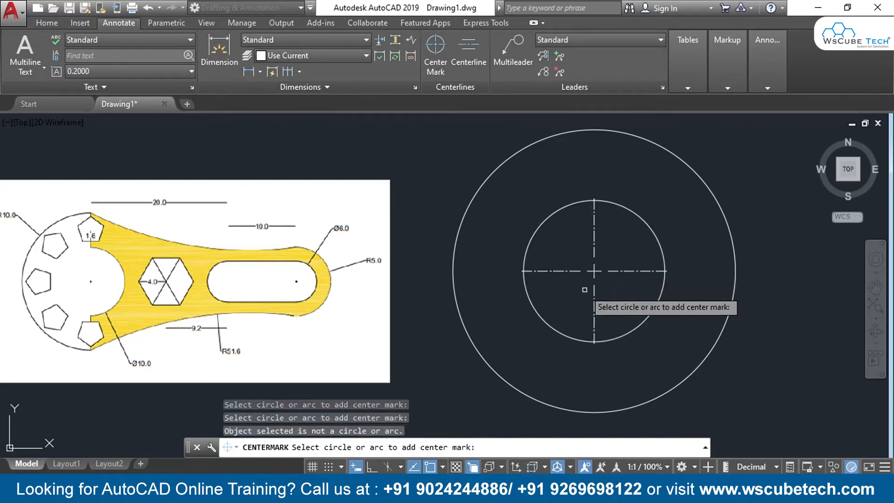
pyautogui.press('Escape')
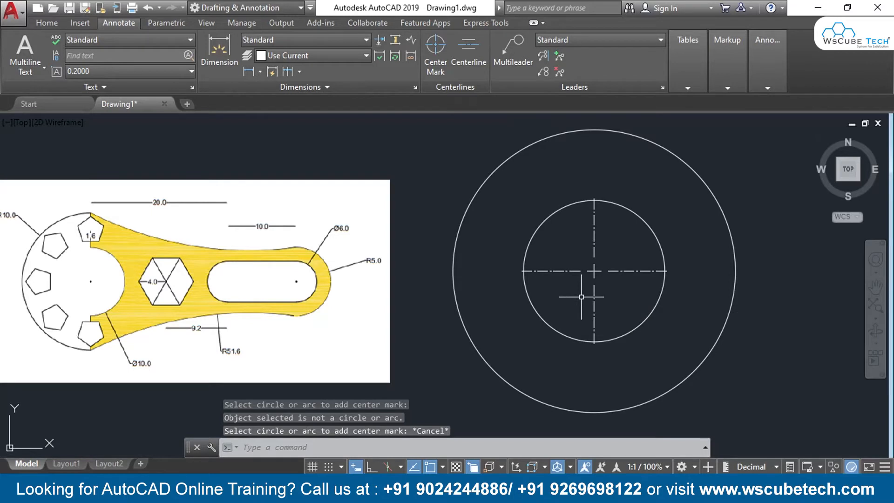
pyautogui.scroll(-2, 580, 297)
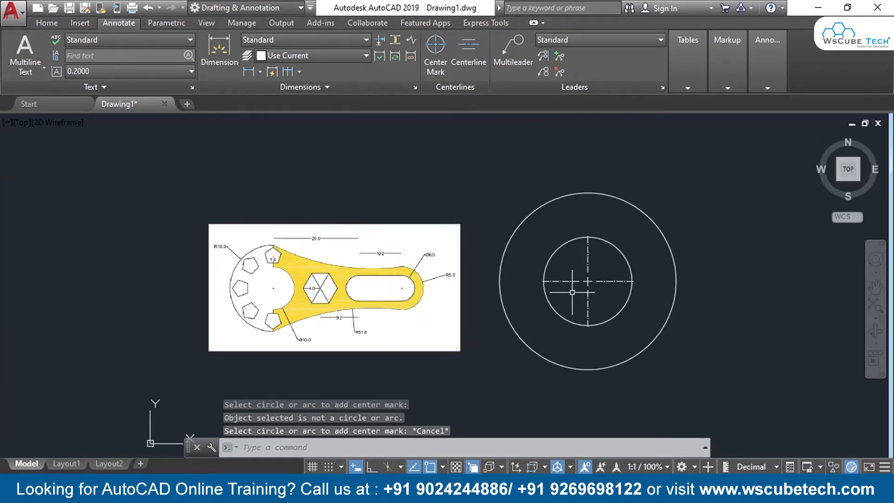
pyautogui.scroll(2, 572, 293)
pyautogui.moveTo(566, 292); pyautogui.dragTo(449, 263, button='middle')
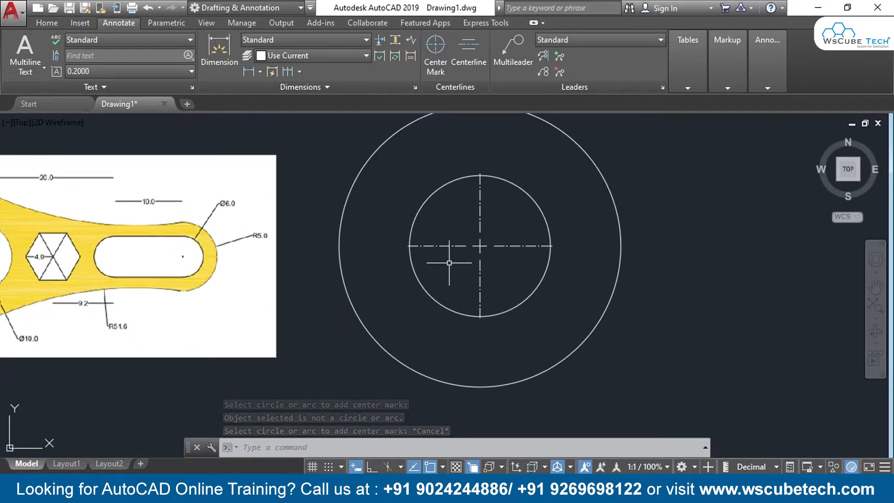
pyautogui.scroll(-2, 477, 246)
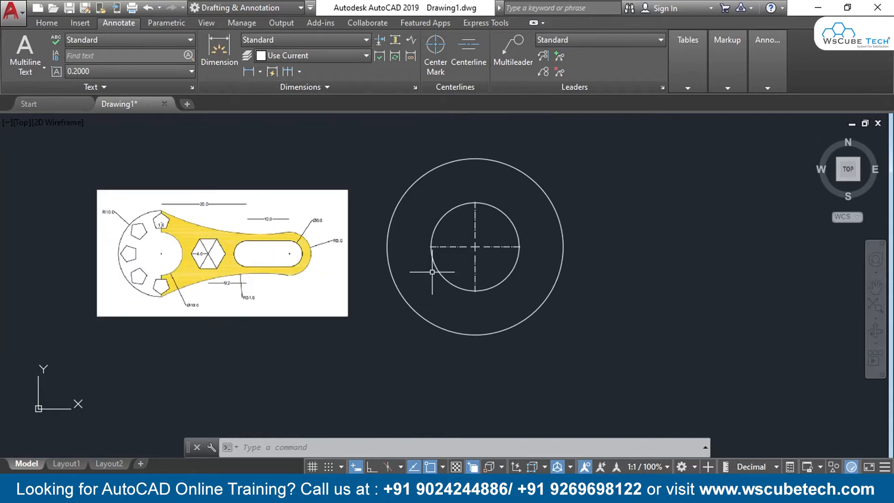
pyautogui.scroll(2, 406, 303)
pyautogui.moveTo(414, 252); pyautogui.dragTo(421, 272, button='middle')
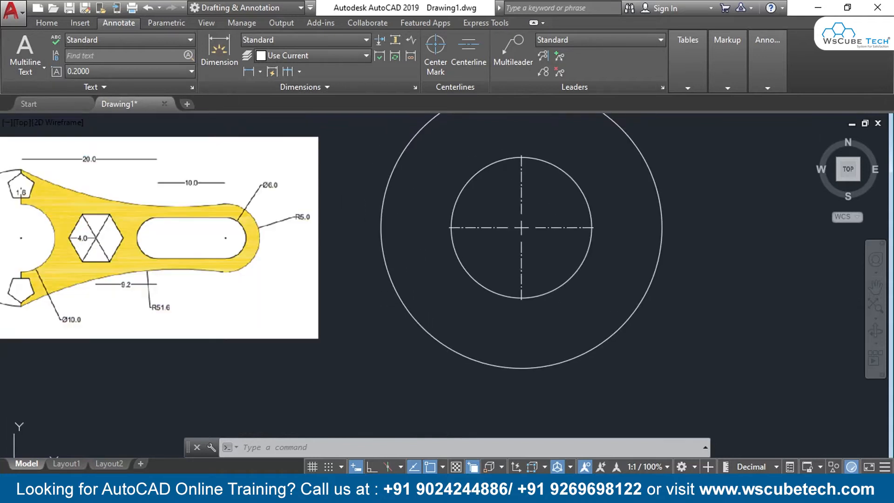
pyautogui.moveTo(366, 310); pyautogui.dragTo(372, 328, button='middle')
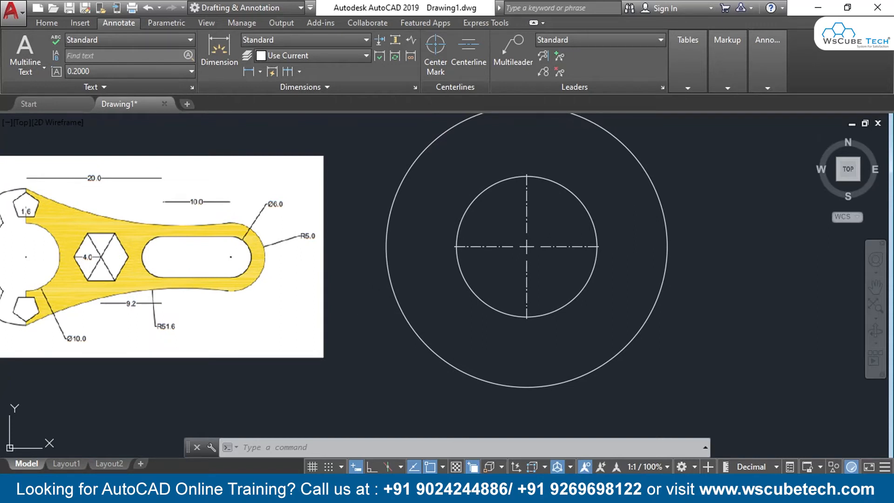
# Delete the center mark from the inner circle.
pyautogui.click(47, 24)
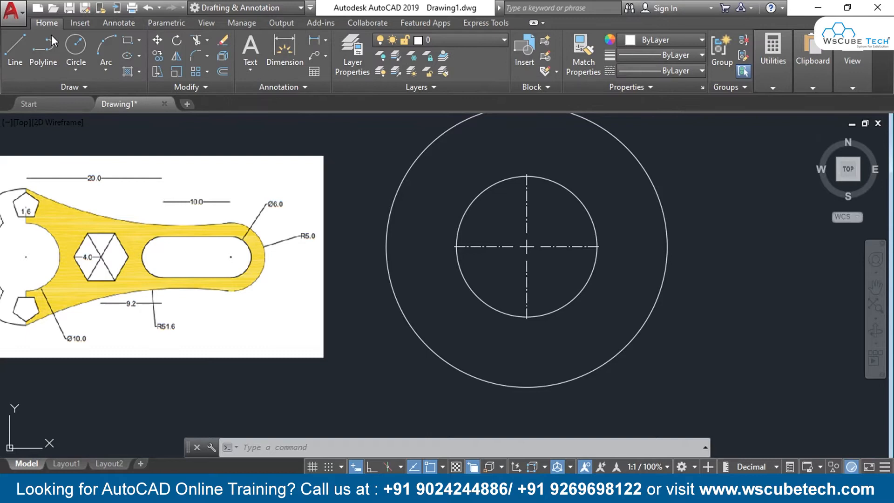
pyautogui.click(15, 47)
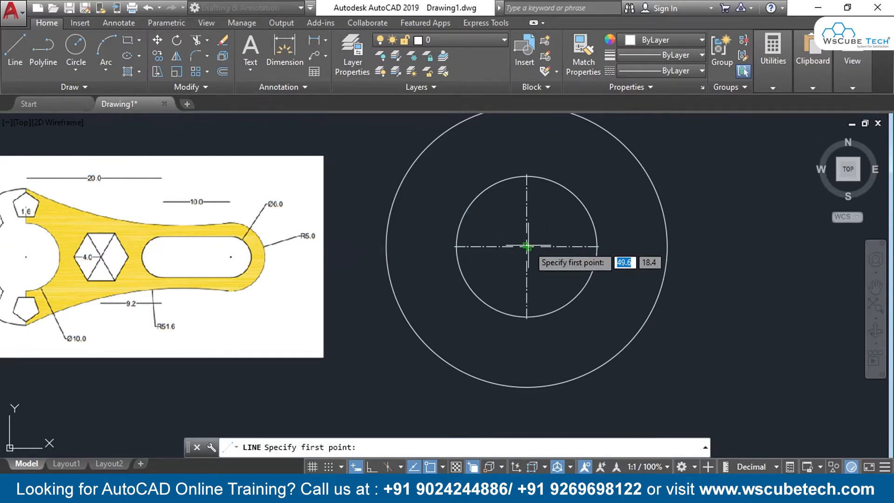
pyautogui.press('Escape')
pyautogui.click(527, 220)
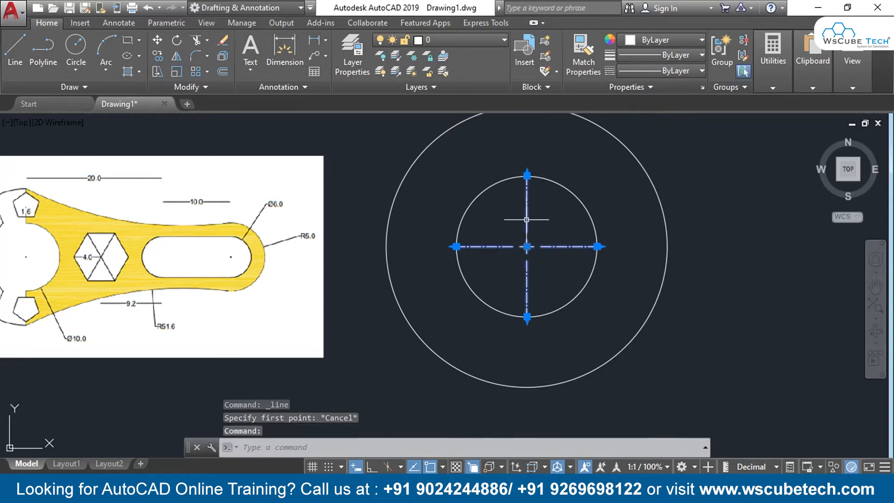
pyautogui.press('Delete')
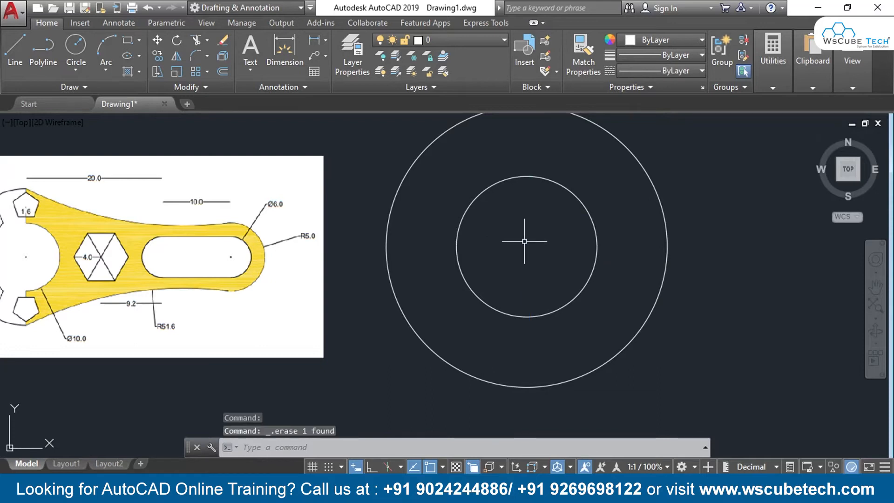
# Draw a horizontal line 20 long from the circles' common center towards the handle side, with Ortho mode on.
pyautogui.click(18, 48)
pyautogui.click(527, 246)
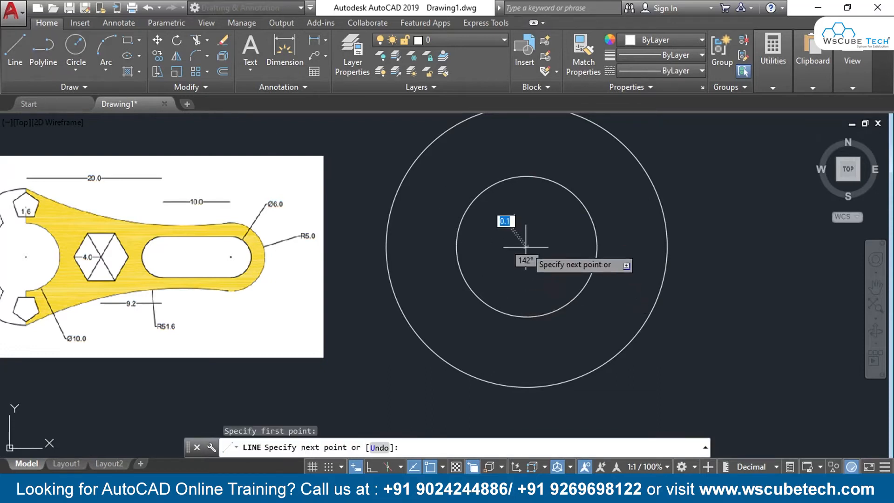
pyautogui.moveTo(739, 270); pyautogui.dragTo(659, 278, button='middle')
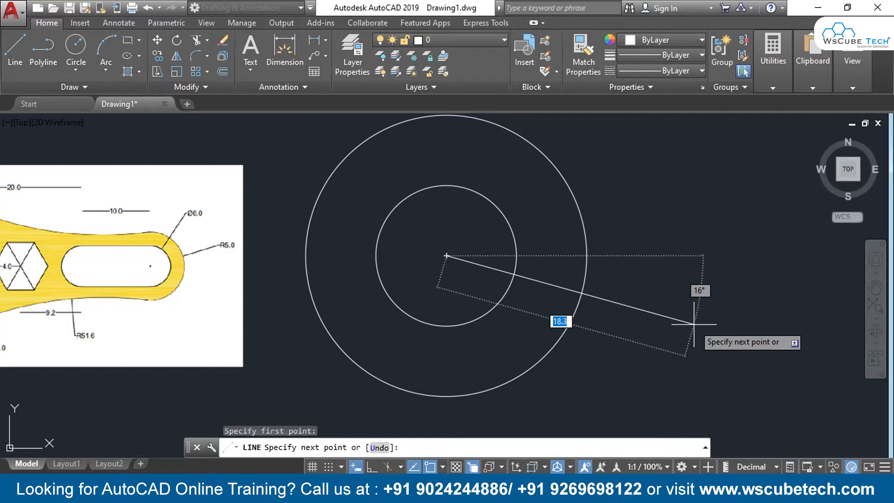
pyautogui.press('F8')
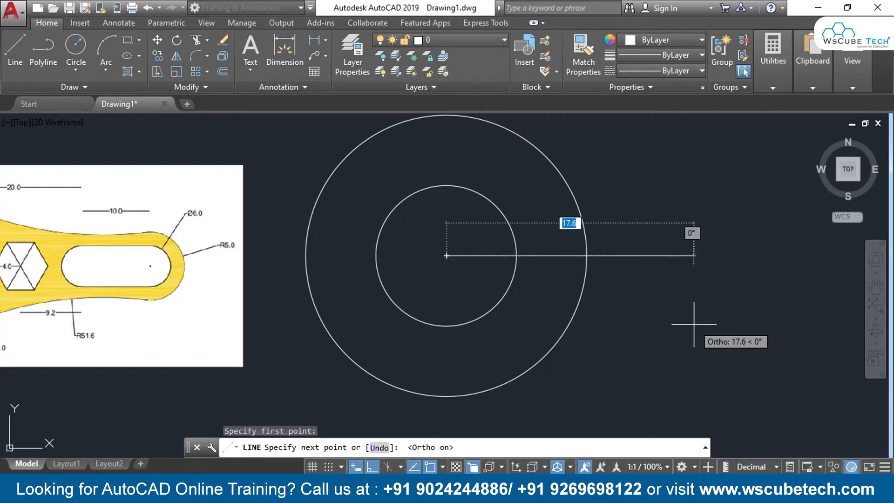
pyautogui.moveTo(695, 303); pyautogui.dragTo(798, 295, button='middle')
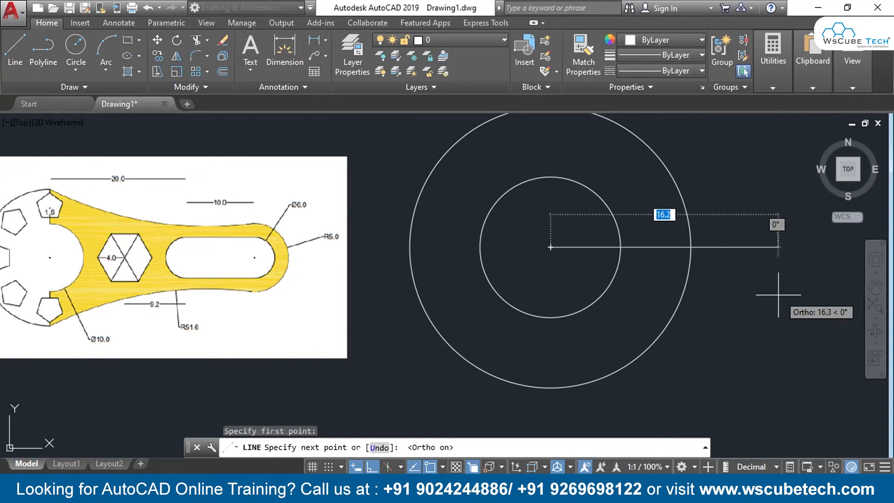
pyautogui.write('20')
pyautogui.press('Return')
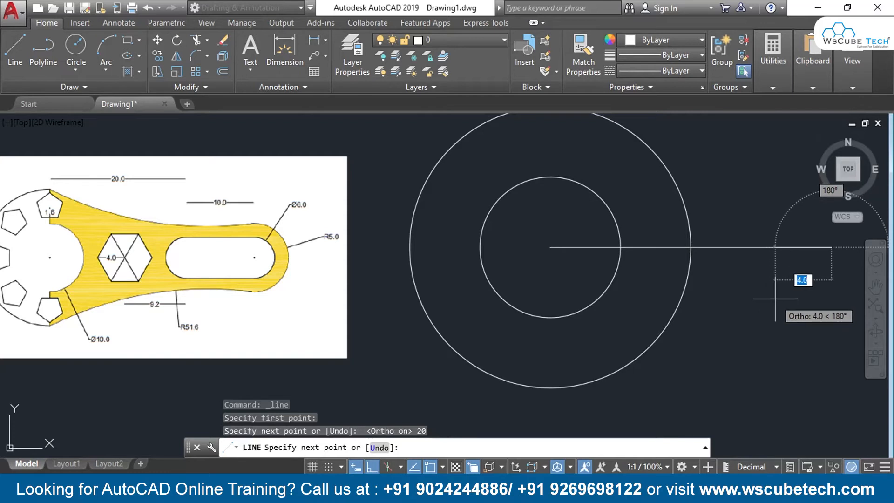
pyautogui.press('Return')
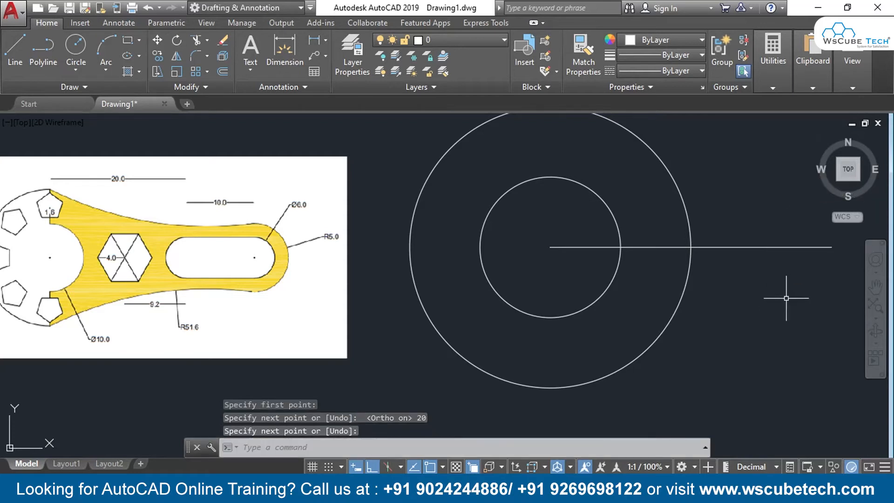
# Draw a vertical line through the head's center, from the upper to the lower quadrant of the radius 10 circle.
pyautogui.moveTo(408, 336)
pyautogui.mouseDown(button='middle')
pyautogui.moveTo(413, 359)
pyautogui.moveTo(436, 341)
pyautogui.mouseUp(button='middle')
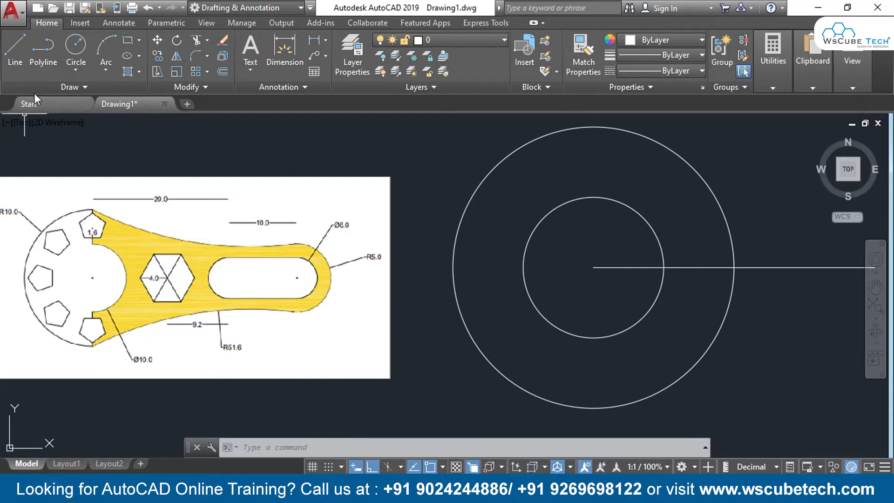
pyautogui.click(17, 49)
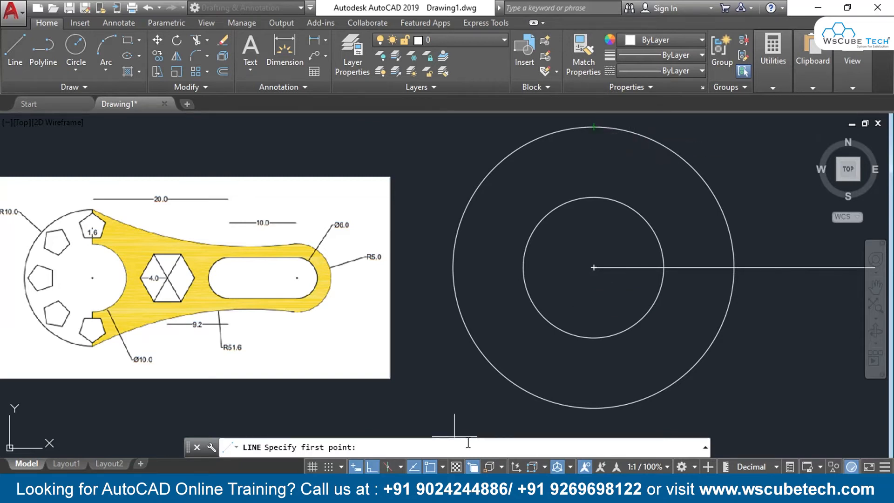
pyautogui.click(442, 467)
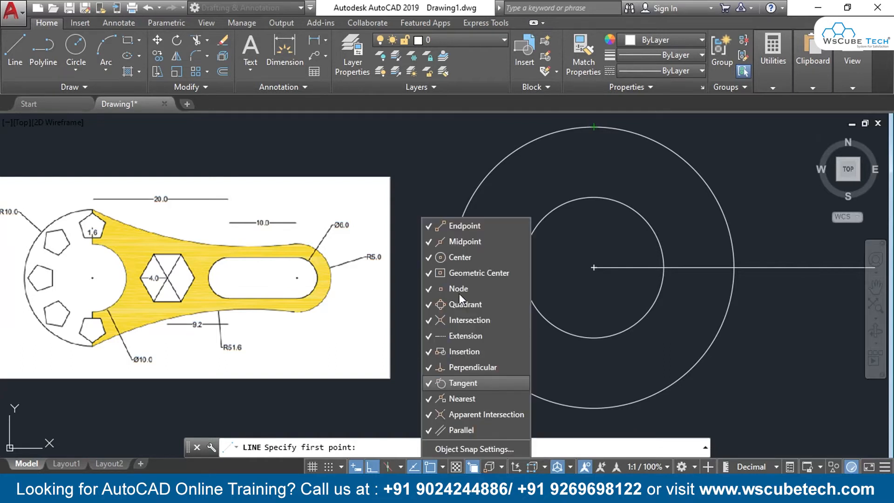
pyautogui.click(422, 187)
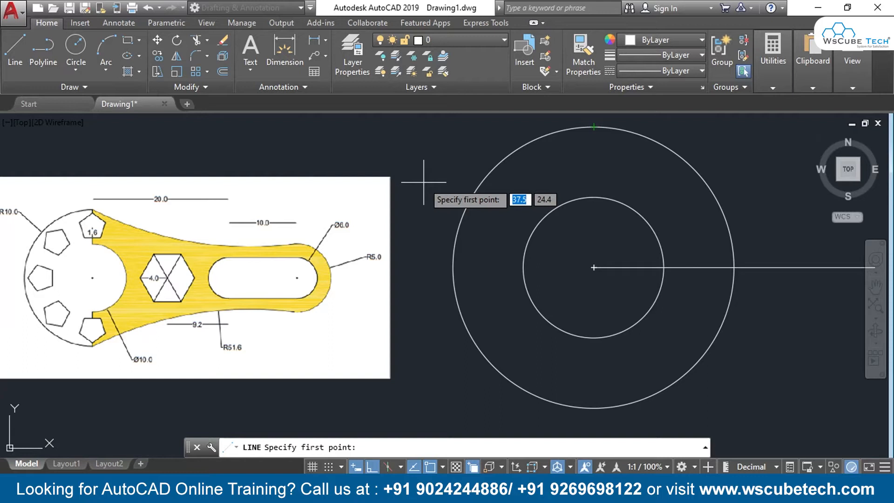
pyautogui.click(594, 127)
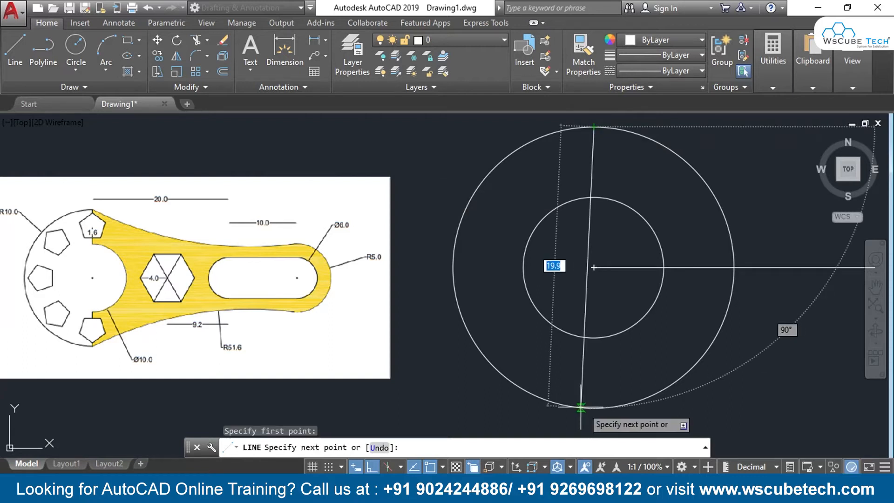
pyautogui.click(581, 407)
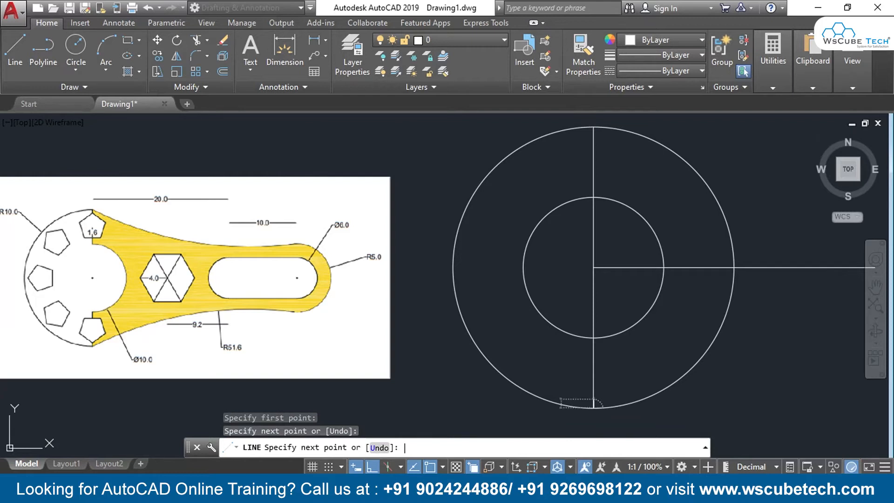
pyautogui.press('Return')
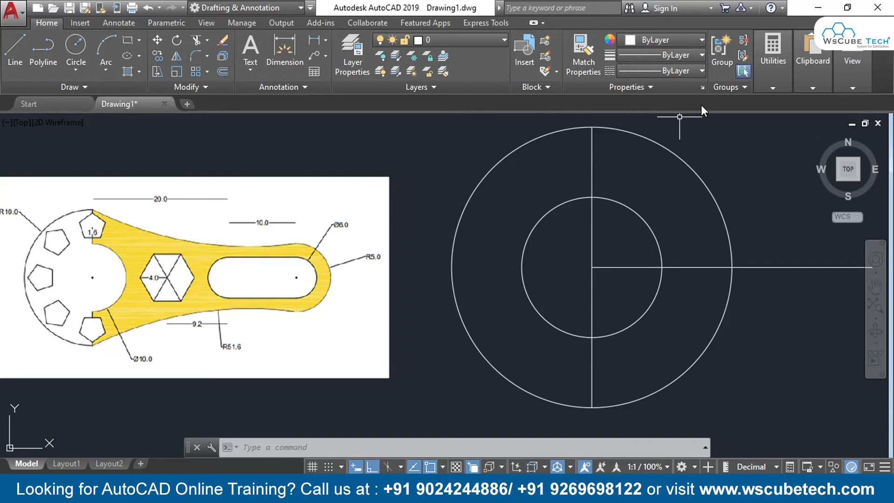
pyautogui.click(773, 70)
pyautogui.click(775, 131)
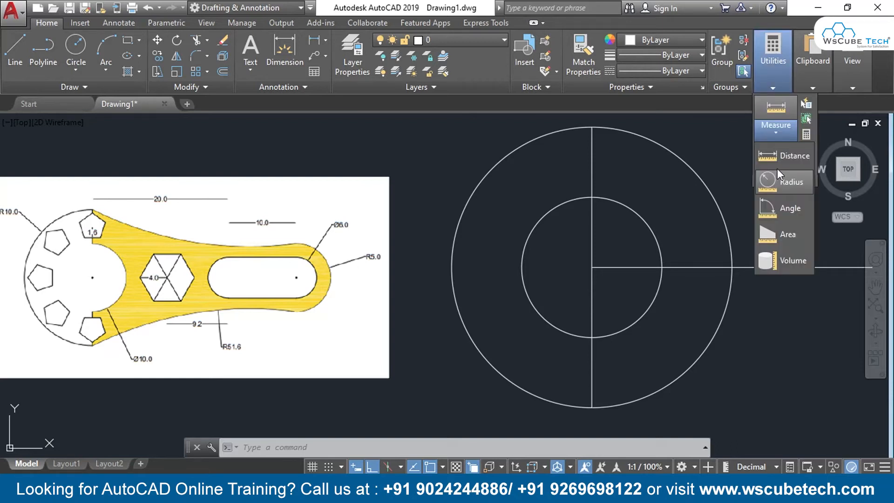
pyautogui.click(778, 168)
pyautogui.click(592, 127)
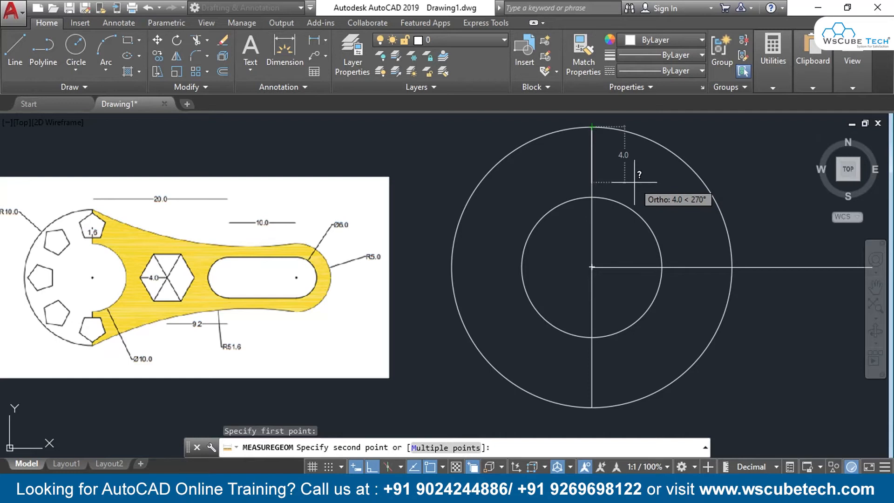
pyautogui.press('Escape')
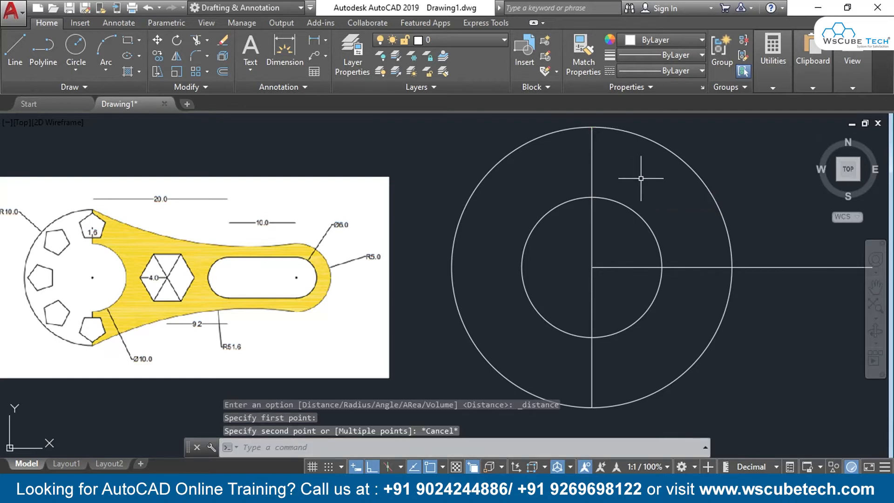
# Draw a line 2.5 long straight down from the upper quadrant of the radius 10 circle.
pyautogui.click(18, 49)
pyautogui.click(592, 126)
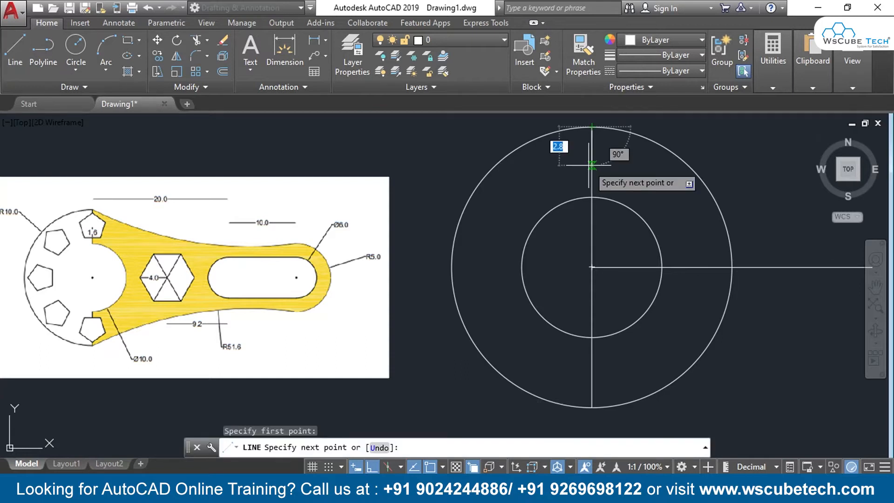
pyautogui.write('2.5')
pyautogui.press('Return')
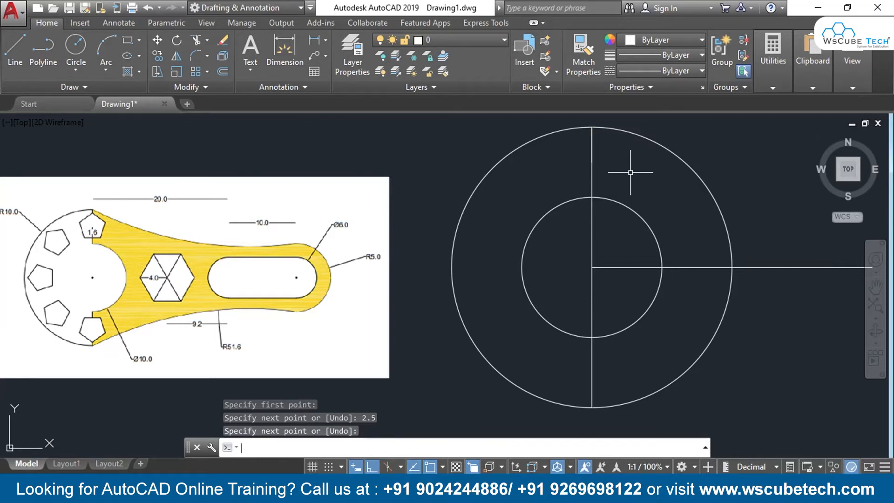
pyautogui.press('Return')
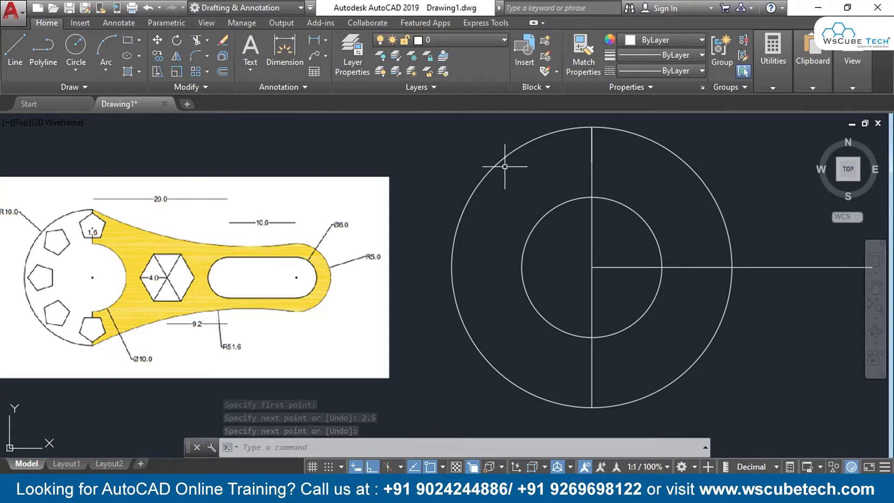
# Draw a five-sided polygon inscribed in a circle of radius 1.6, centered on the lower end of the 2.5 long line.
pyautogui.scroll(2, 98, 245)
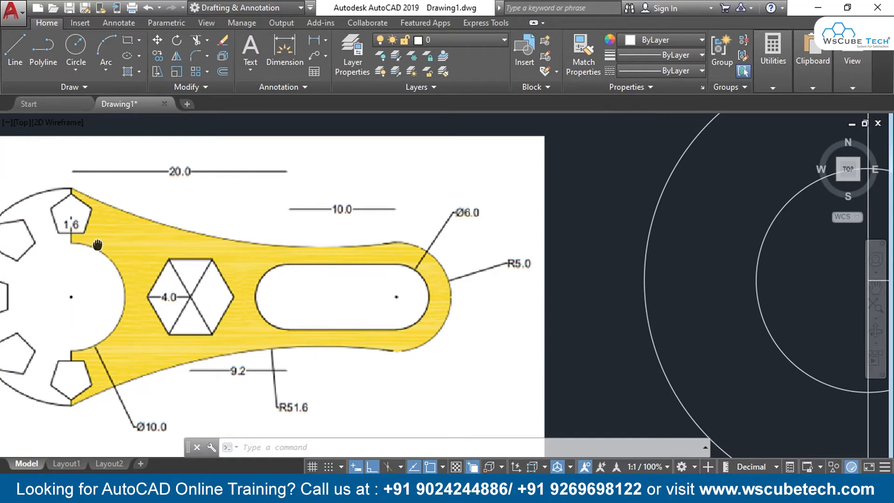
pyautogui.moveTo(97, 245); pyautogui.dragTo(45, 241, button='middle')
pyautogui.scroll(-1, 45, 241)
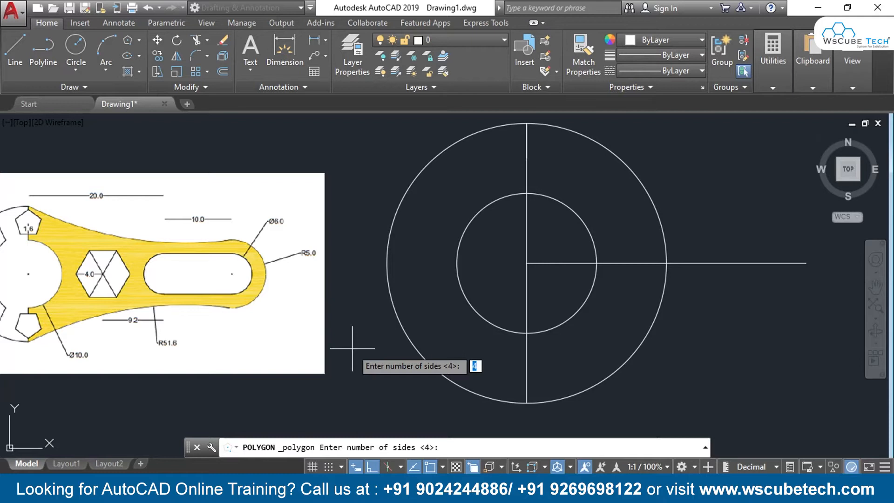
pyautogui.write('5')
pyautogui.press('Return')
pyautogui.click(528, 155)
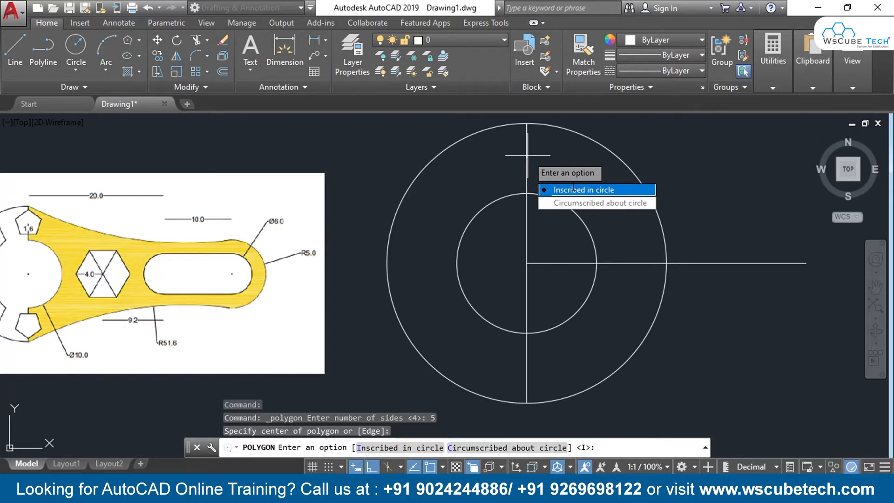
pyautogui.click(573, 189)
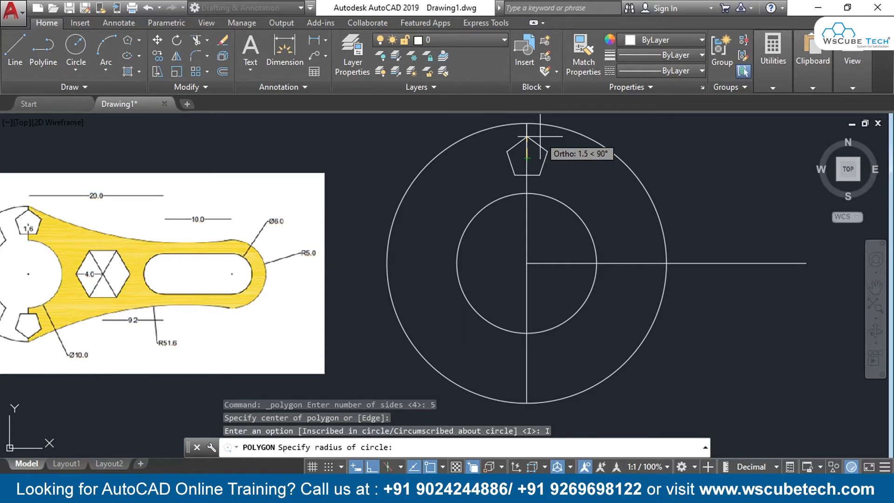
pyautogui.write('1.6')
pyautogui.press('Return')
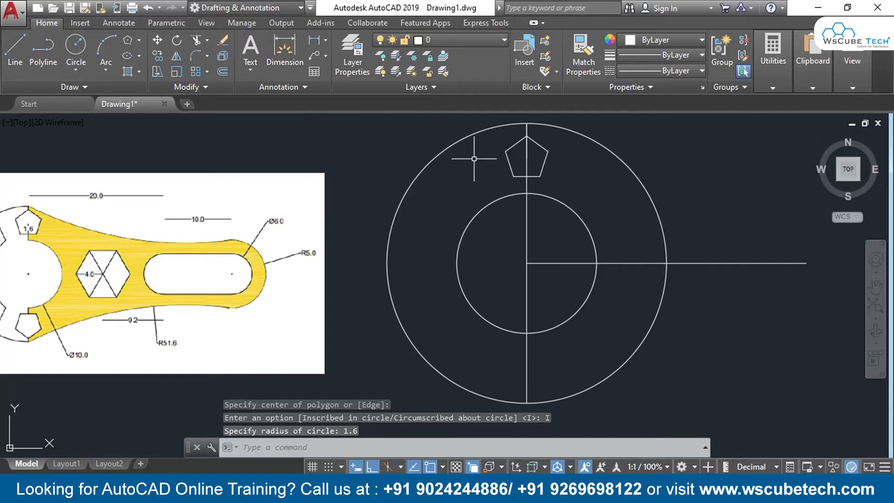
# Create a polar array of the pentagon around the circles' common center with 5 items filling 180 degrees on the side away from the handle.
pyautogui.moveTo(474, 159); pyautogui.dragTo(523, 163, button='middle')
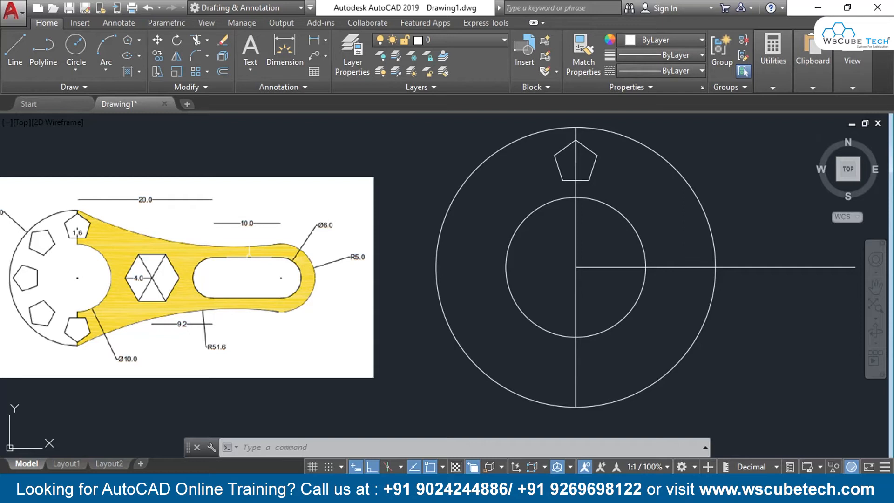
pyautogui.click(207, 72)
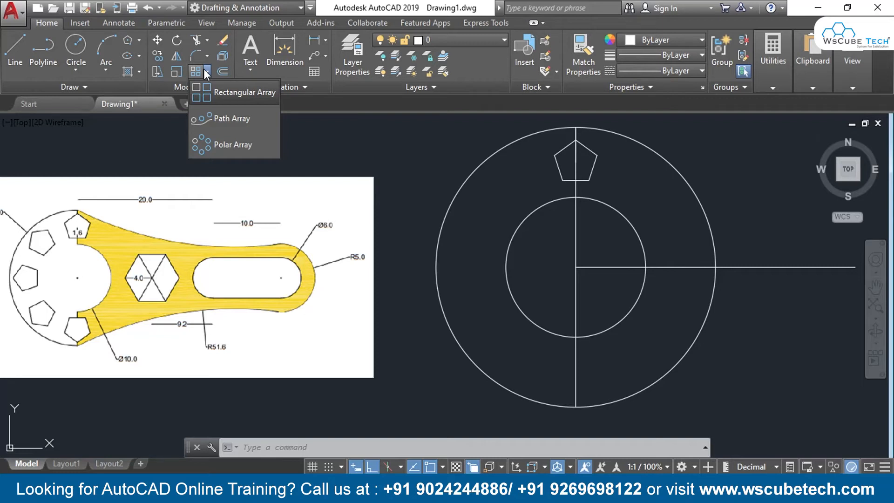
pyautogui.write('ar')
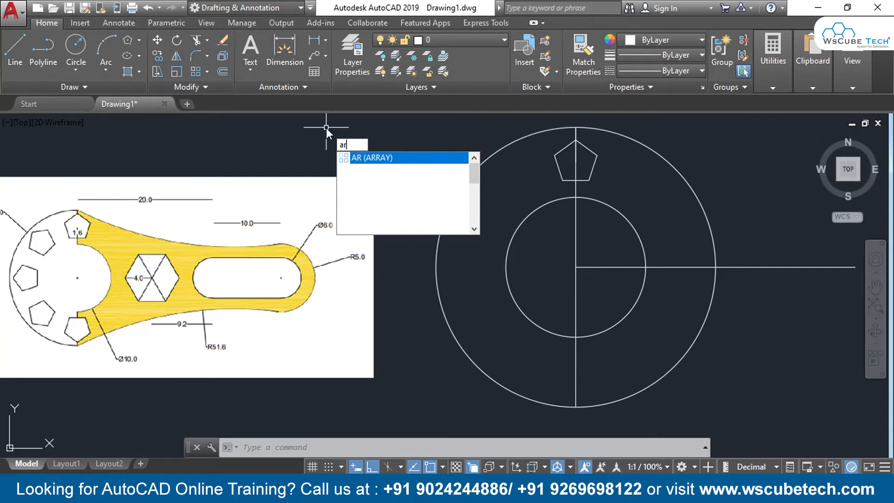
pyautogui.press('Return')
pyautogui.click(559, 155)
pyautogui.press('Return')
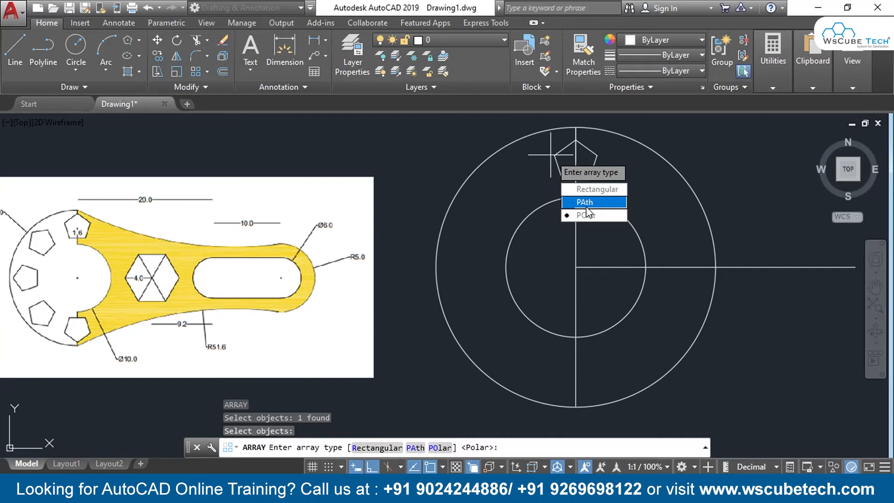
pyautogui.click(587, 214)
pyautogui.click(576, 267)
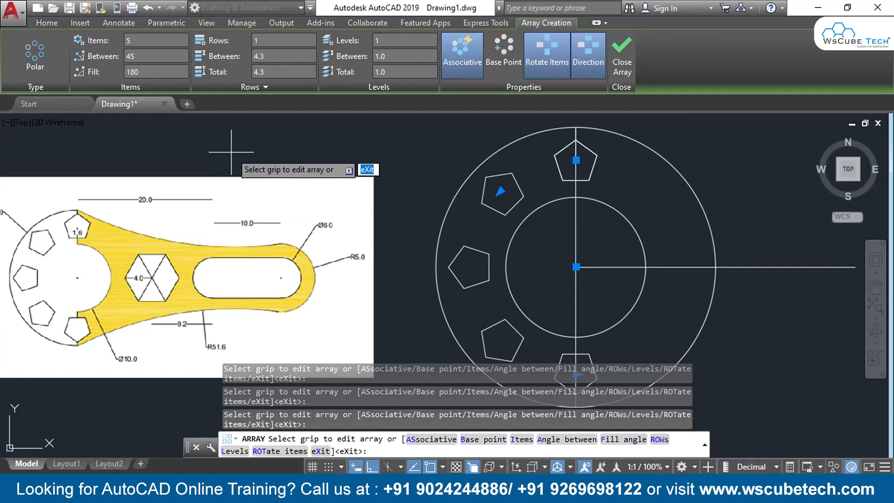
pyautogui.press('Return')
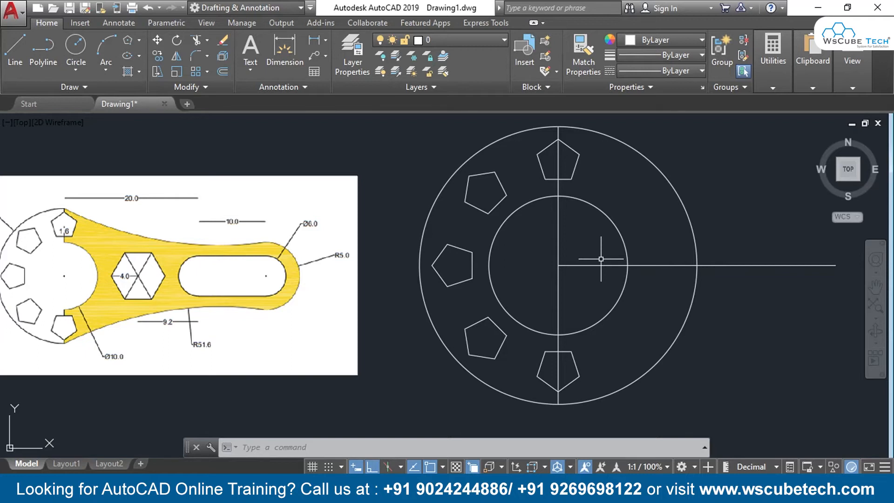
# Trim away the inner circle's half facing the array and the line portions inside the inner circle and the end pentagons.
pyautogui.write('tr')
pyautogui.press('Return')
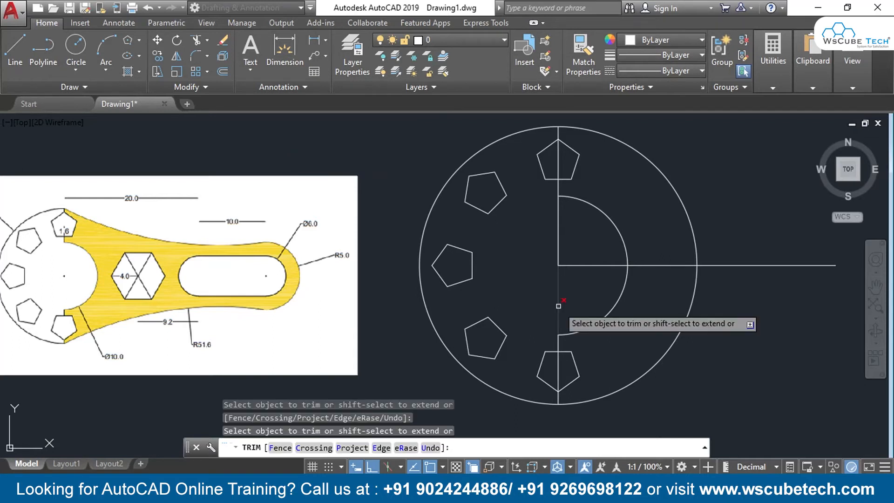
pyautogui.click(559, 305)
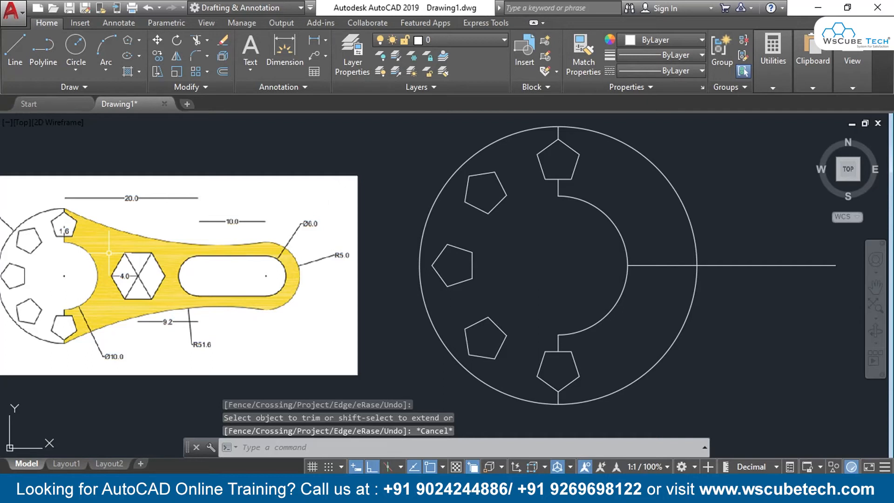
# Draw a vertical line 3 long upward from the outer end of the horizontal construction line.
pyautogui.scroll(2, 192, 338)
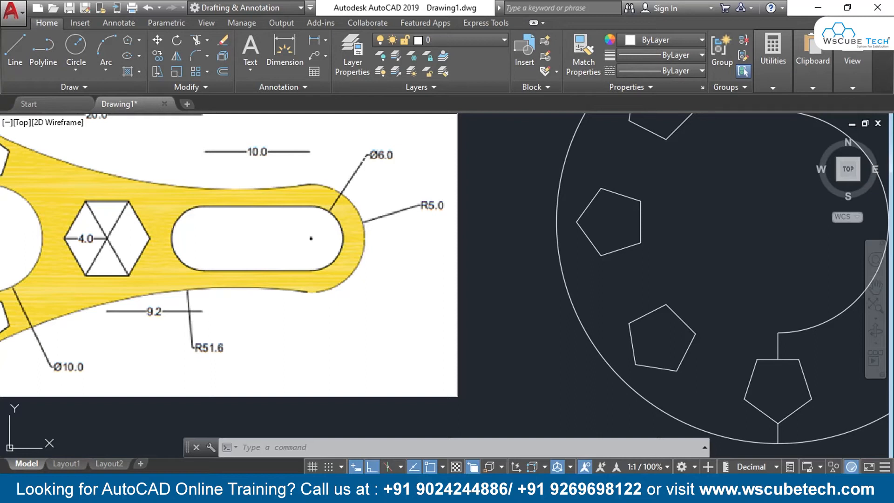
pyautogui.scroll(-2, 447, 239)
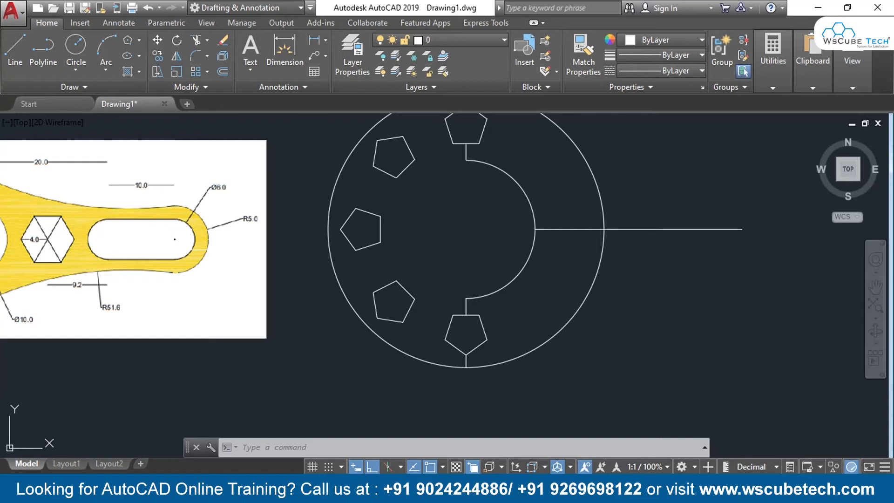
pyautogui.click(105, 69)
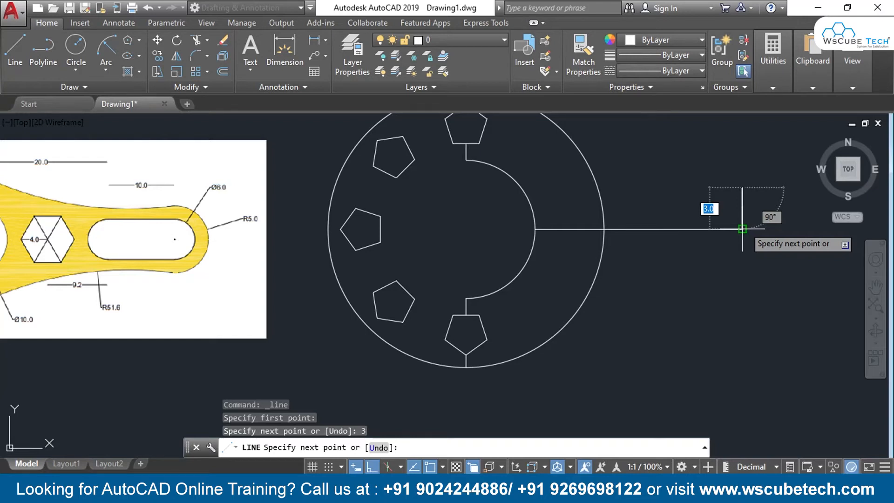
pyautogui.press('Escape')
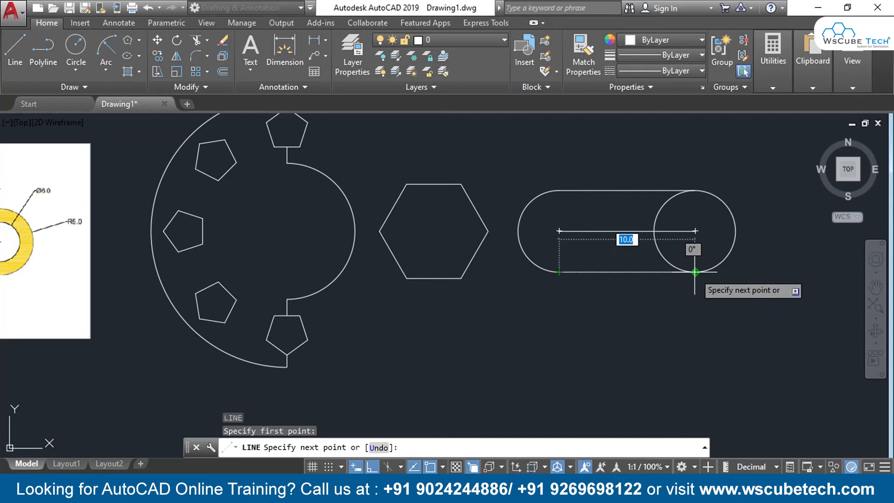
# Close the slot's lower side with a horizontal line 10 long, then remove the end circle's inner half and the slot's center line.
pyautogui.press('Escape')
pyautogui.scroll(-2, 583, 324)
pyautogui.scroll(2, 572, 321)
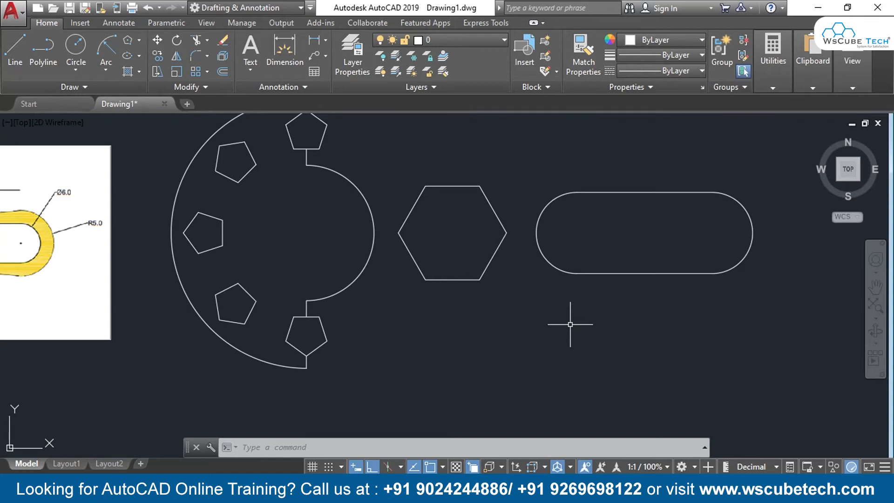
# Join the segments of the wrench's outline.
pyautogui.moveTo(570, 325); pyautogui.dragTo(763, 367, button='middle')
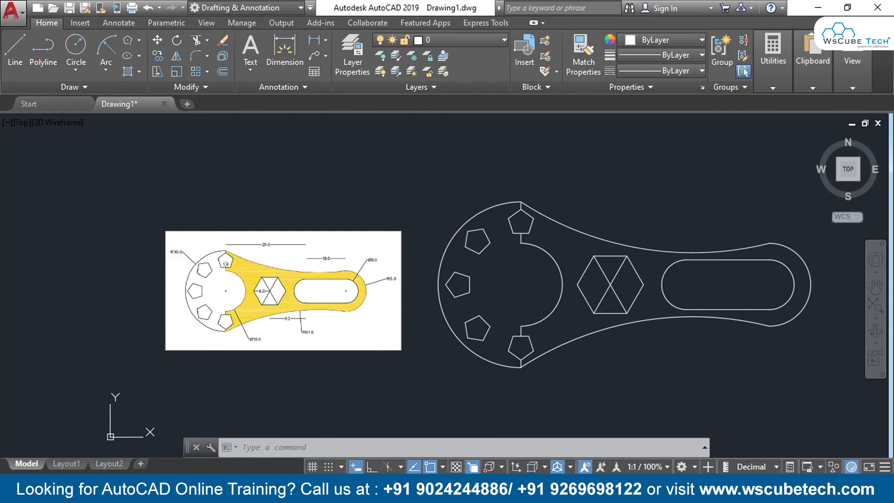
pyautogui.write('j')
pyautogui.press('Return')
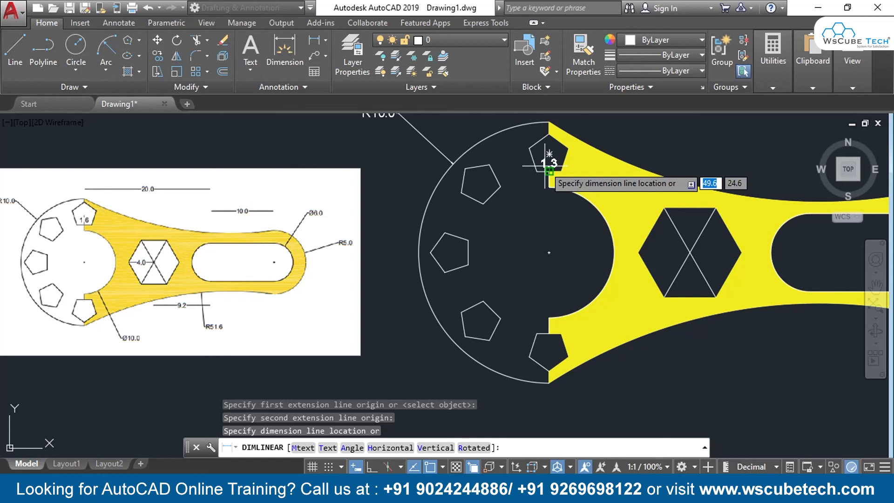
# Dimension the radius of the uppermost pentagon on the head.
pyautogui.moveTo(549, 167); pyautogui.dragTo(426, 167, button='middle')
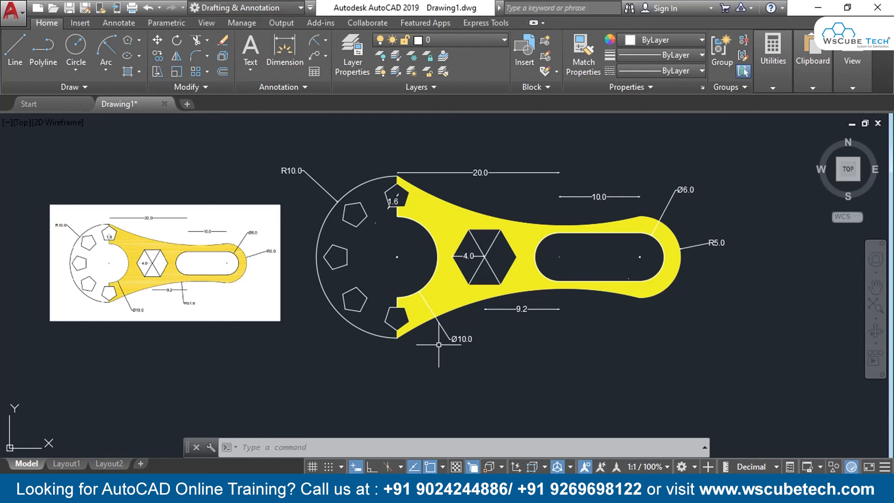
pyautogui.hotkey('alt', 'Tab')
pyautogui.press('Tab')
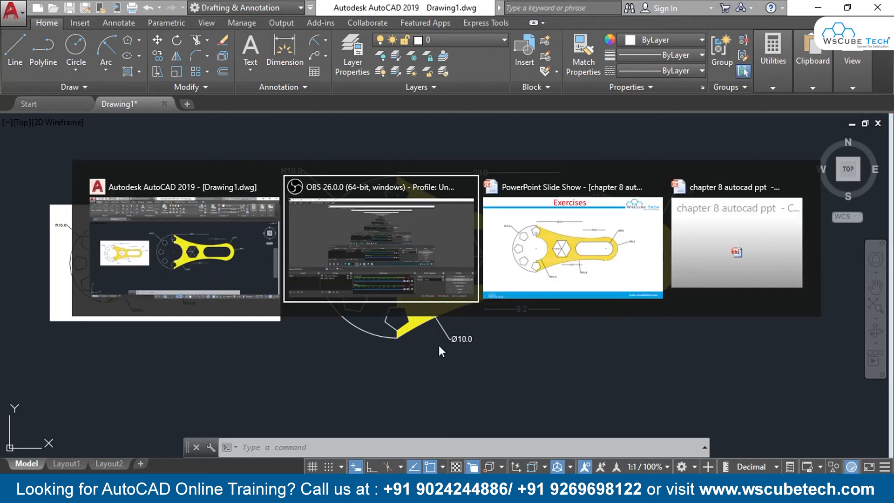